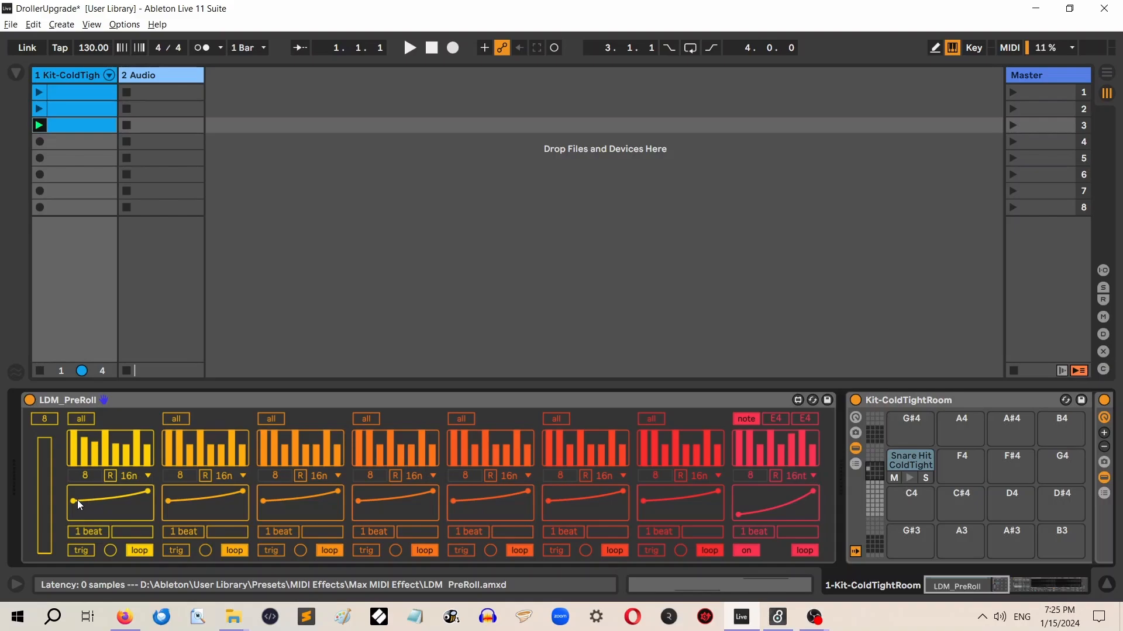
Lower the start point of the curve in the first lane of LDM_PreRoll
{"action": "left_click_drag", "start_coordinate": [71, 500], "coordinate": [67, 505]}
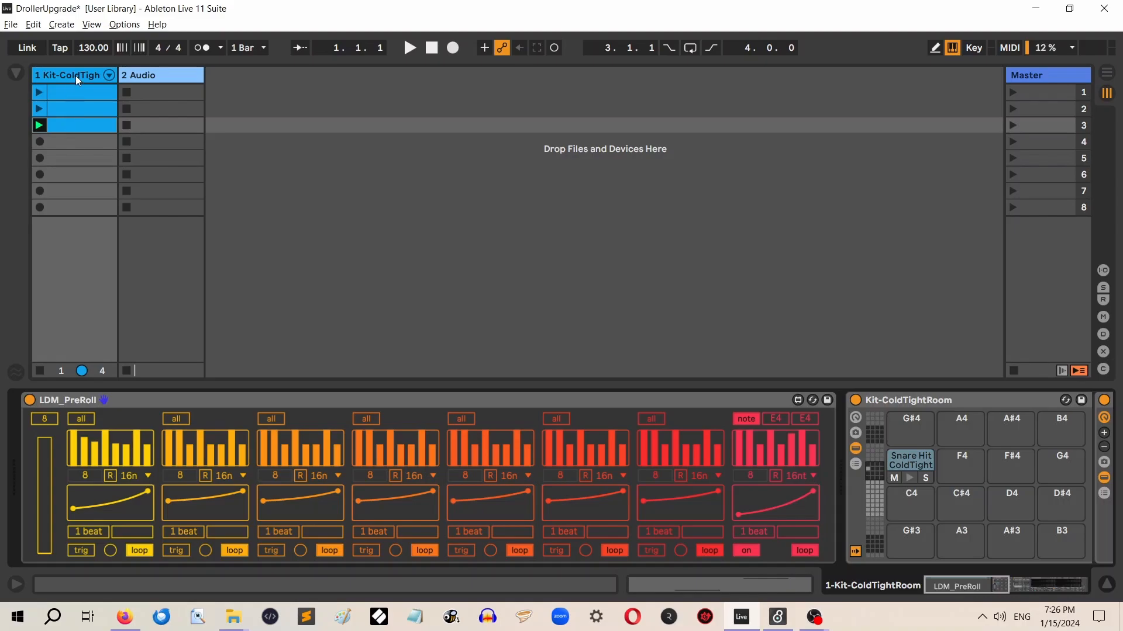
Open the notes of the first clip on the Kit-ColdTightRoom track, play the clip and stop playback
{"action": "double_click", "coordinate": [76, 93]}
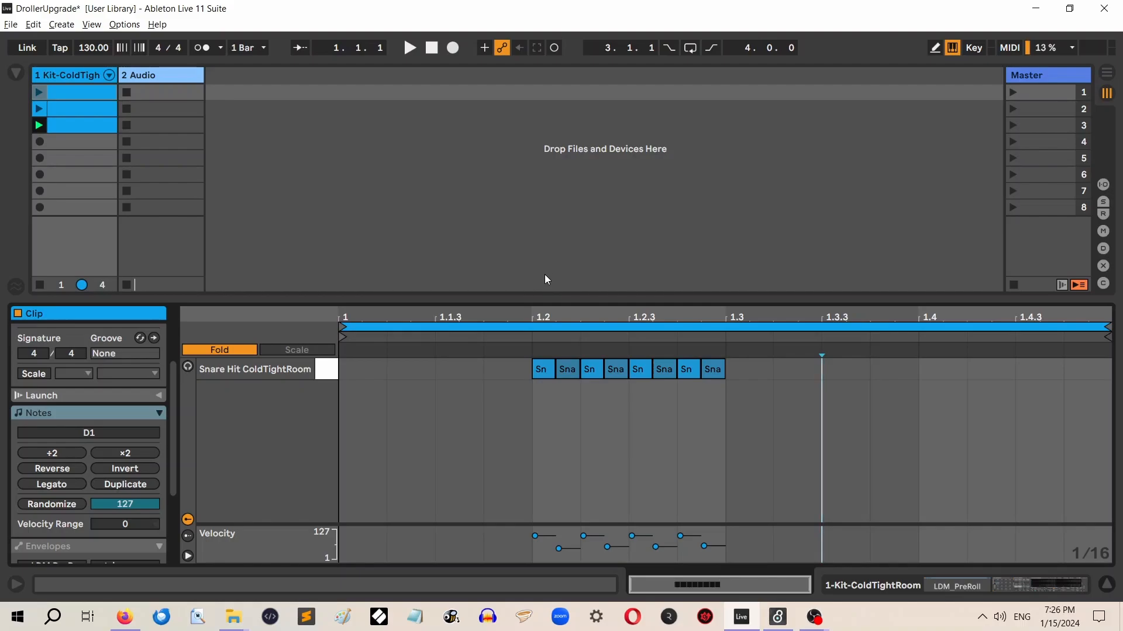
{"action": "left_click", "coordinate": [38, 93]}
{"action": "left_click", "coordinate": [432, 50]}
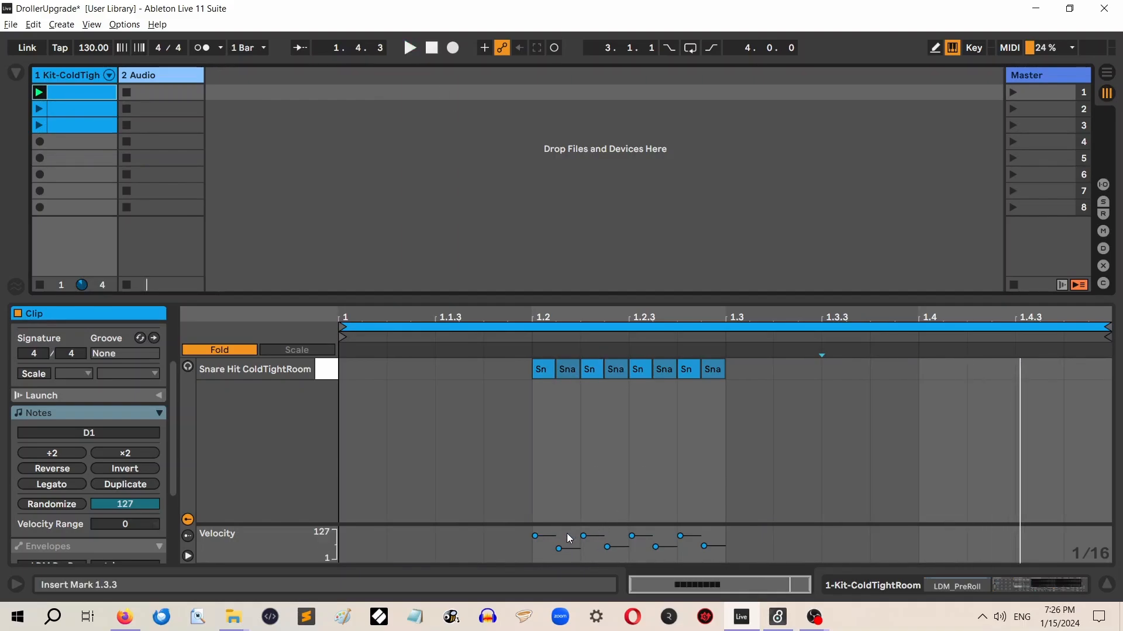
Lower the velocities of the first four snare notes, bringing the fourth to 31, and audition the clip
{"action": "left_click_drag", "start_coordinate": [559, 550], "coordinate": [558, 547]}
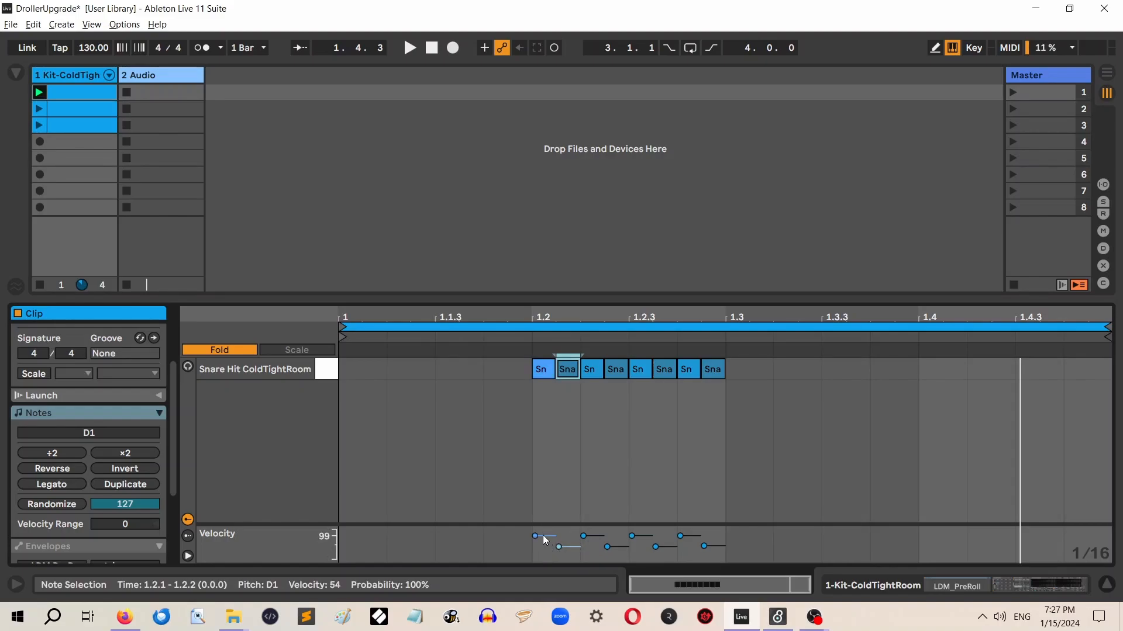
{"action": "mouse_move", "coordinate": [535, 538]}
{"action": "left_mouse_down"}
{"action": "mouse_move", "coordinate": [559, 552]}
{"action": "mouse_move", "coordinate": [534, 552]}
{"action": "mouse_move", "coordinate": [583, 536]}
{"action": "mouse_move", "coordinate": [608, 553]}
{"action": "left_mouse_up"}
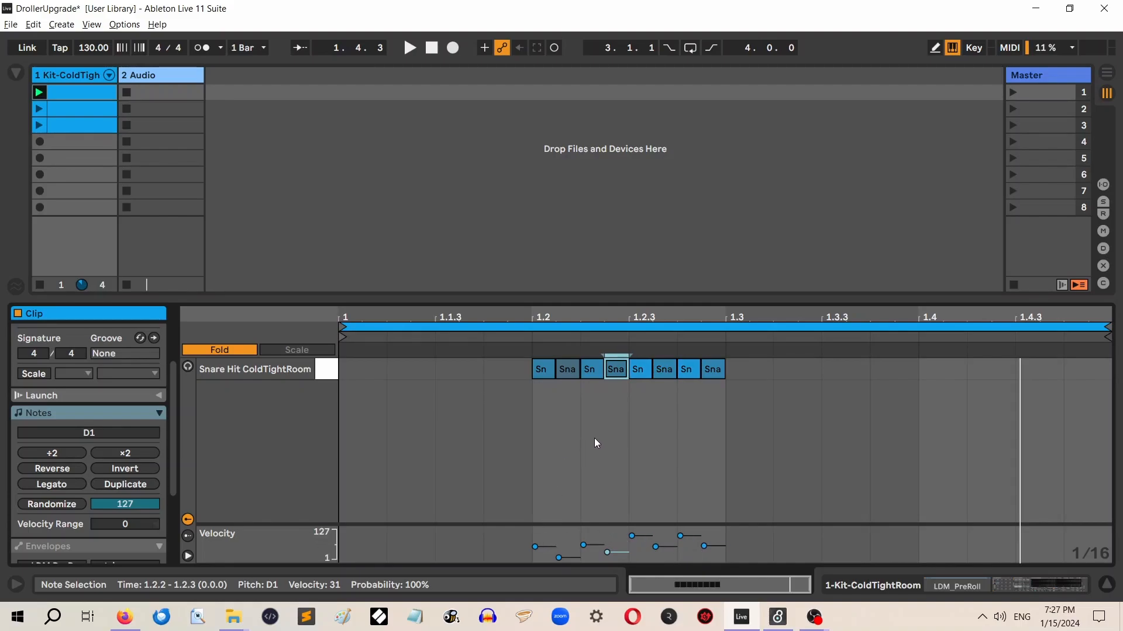
{"action": "left_click", "coordinate": [411, 47]}
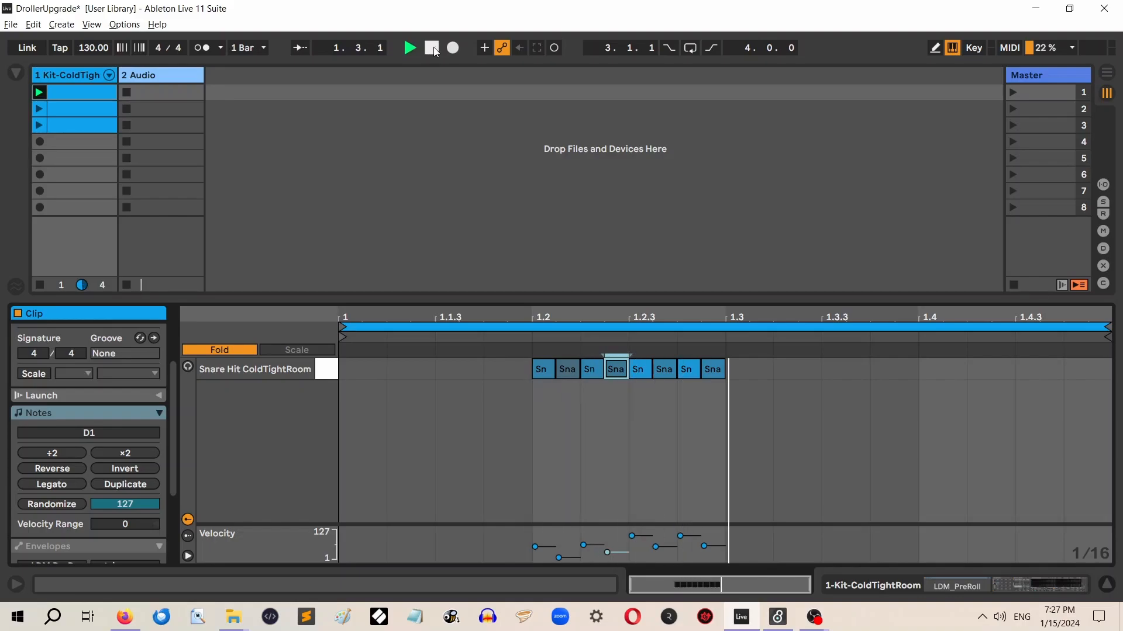
{"action": "key", "text": "space"}
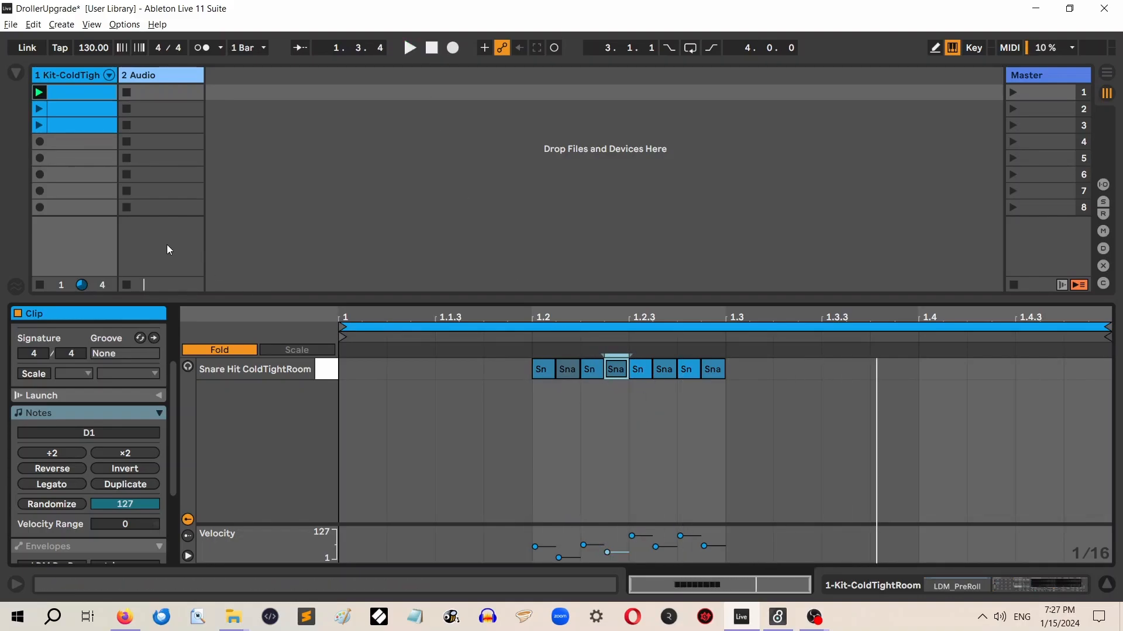
Compare the LDM_PreRoll device on the drum track with the notes in the first and second clips
{"action": "left_click", "coordinate": [76, 75]}
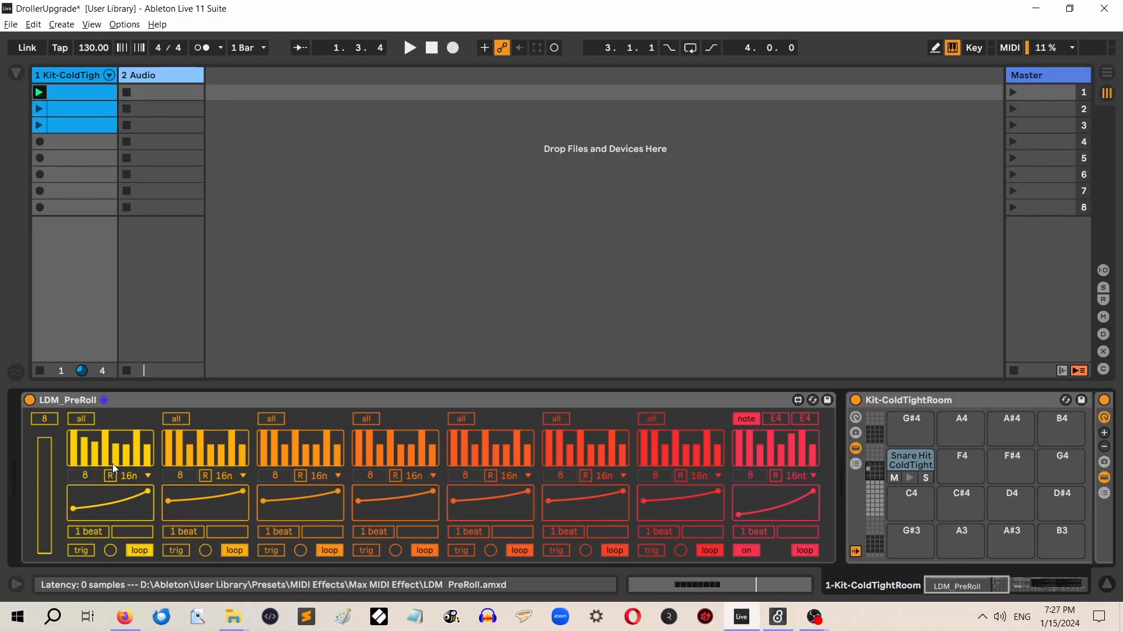
{"action": "left_click", "coordinate": [79, 110]}
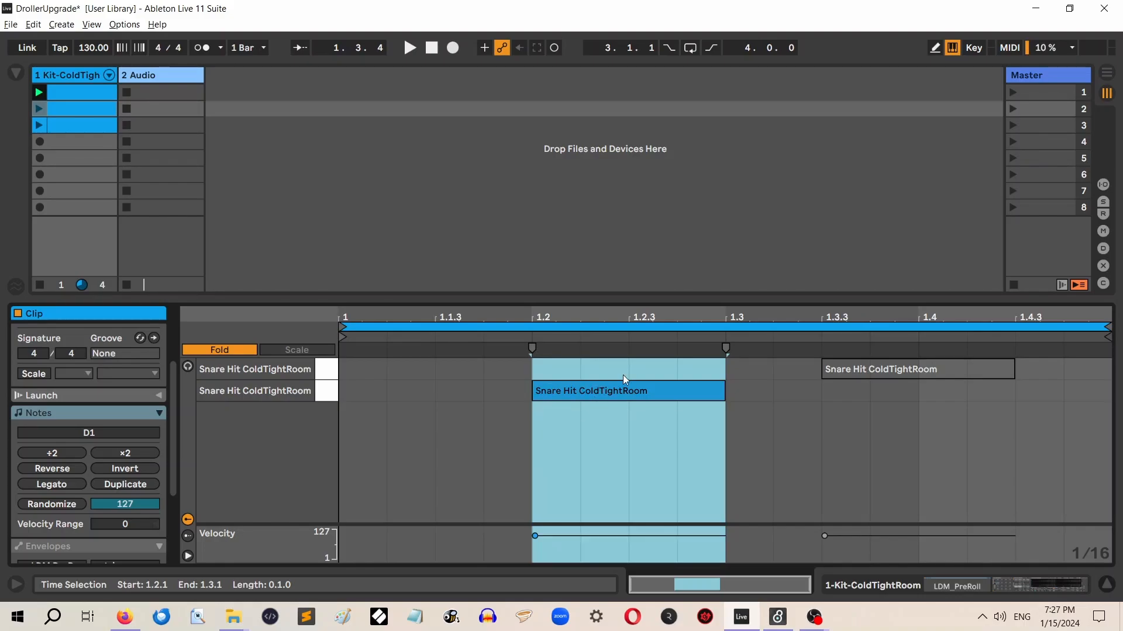
{"action": "left_click", "coordinate": [77, 93]}
{"action": "left_click", "coordinate": [68, 73]}
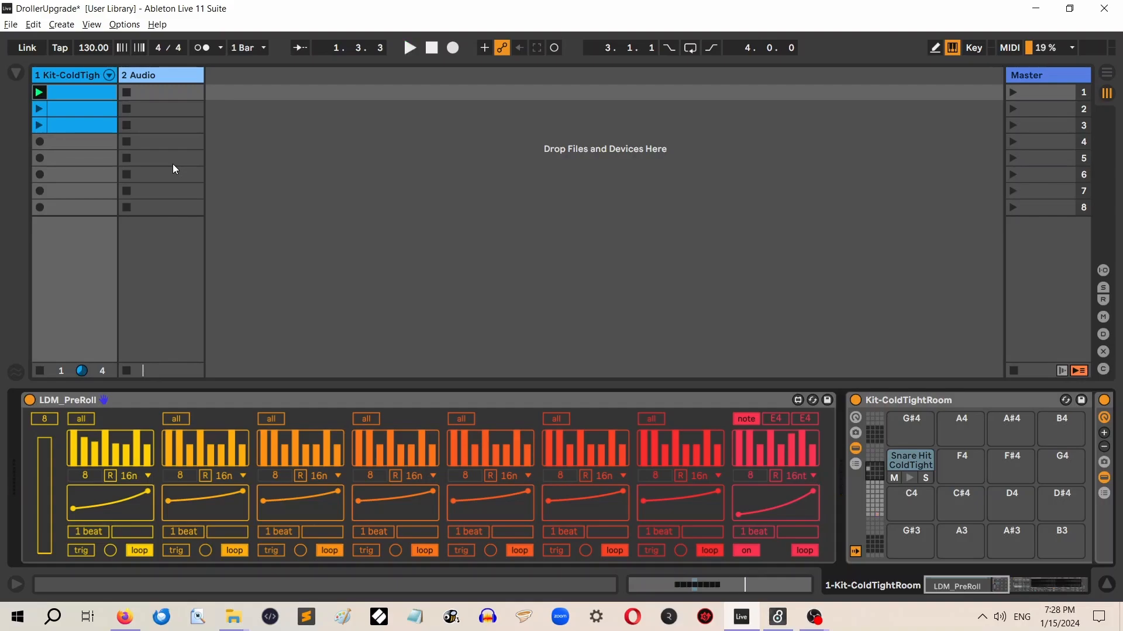
Play the second clip while triggering the first lane's roll, stop playback, and check the clip's notes
{"action": "left_click", "coordinate": [71, 109]}
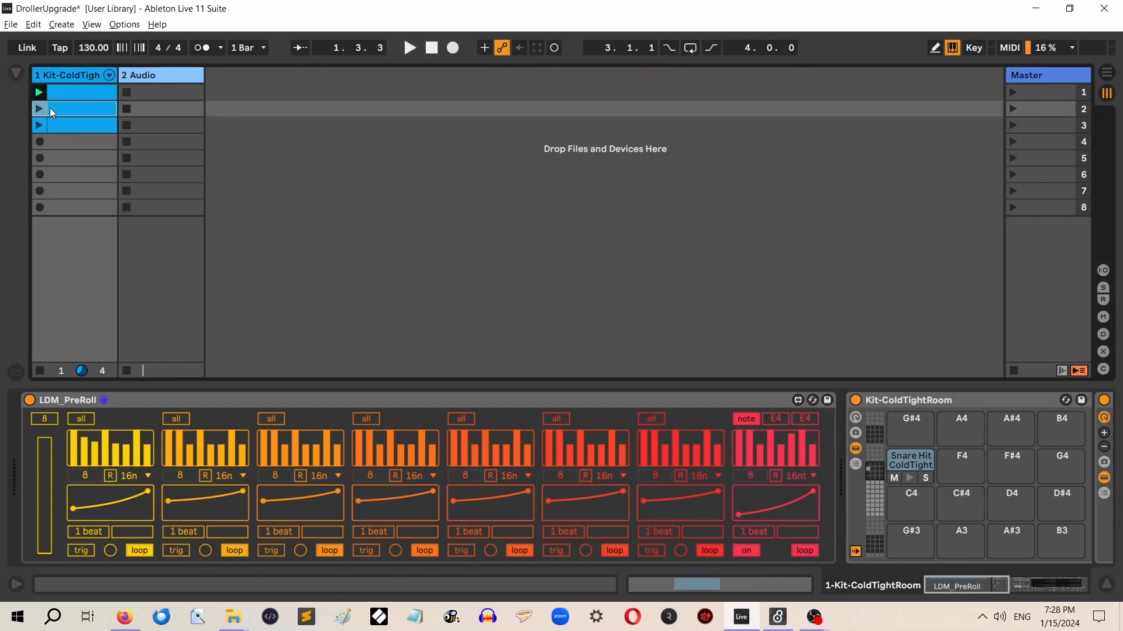
{"action": "left_click", "coordinate": [43, 109]}
{"action": "left_click", "coordinate": [110, 550]}
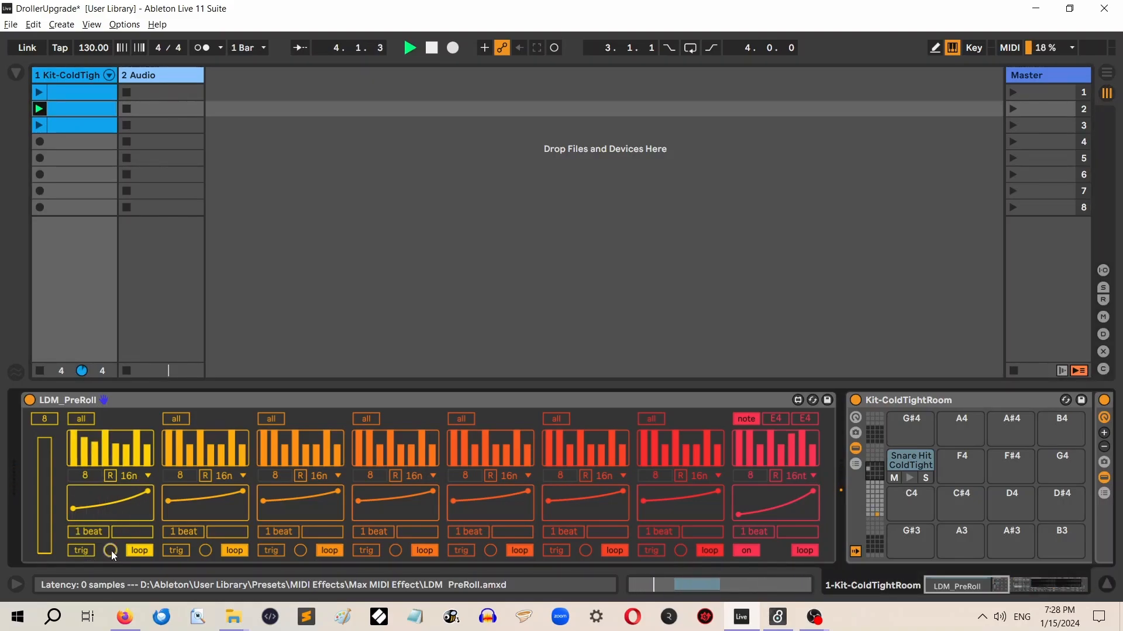
{"action": "left_click", "coordinate": [110, 550]}
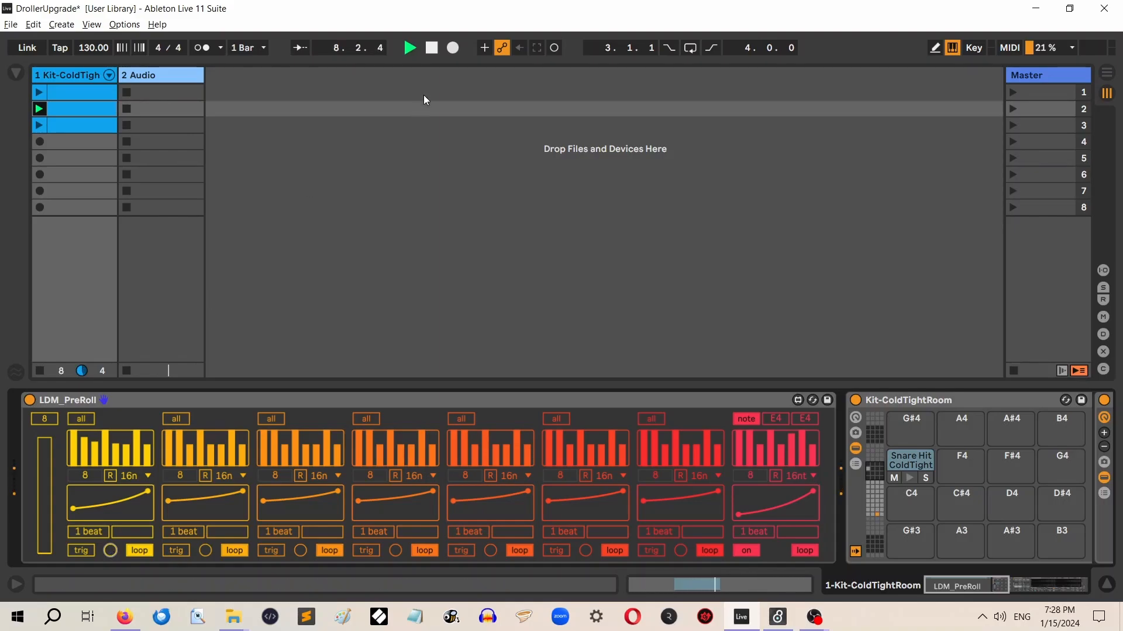
{"action": "left_click", "coordinate": [431, 49]}
{"action": "double_click", "coordinate": [79, 108]}
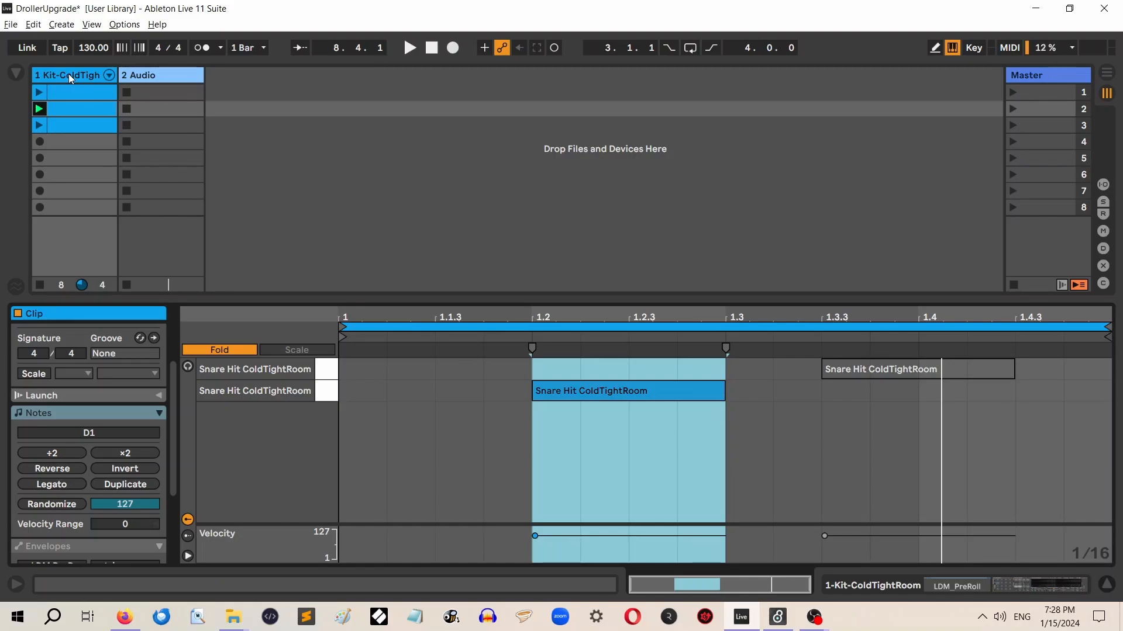
{"action": "key", "text": "shift+Tab"}
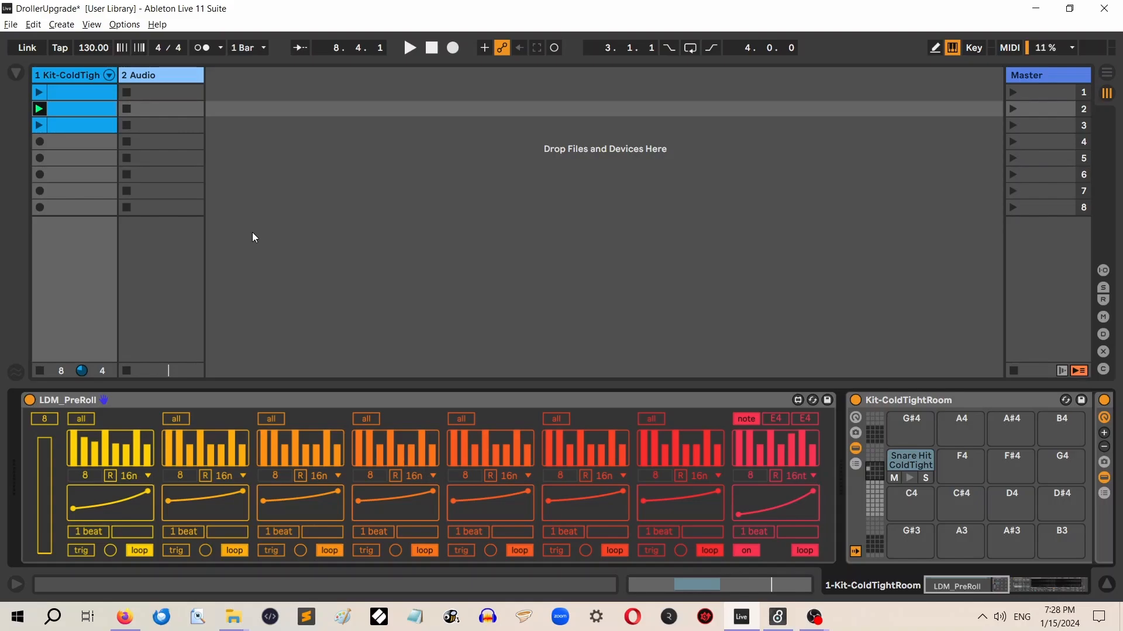
Set the first lane's rate to 64n and trigger its roll while the second clip plays
{"action": "left_click", "coordinate": [149, 478]}
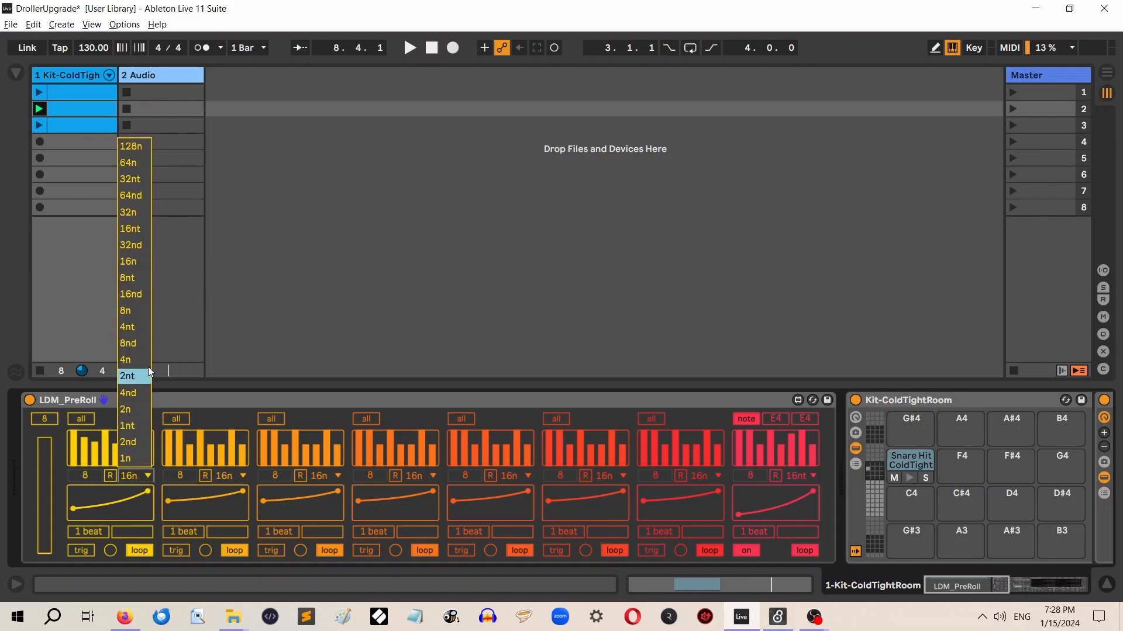
{"action": "left_click", "coordinate": [135, 164]}
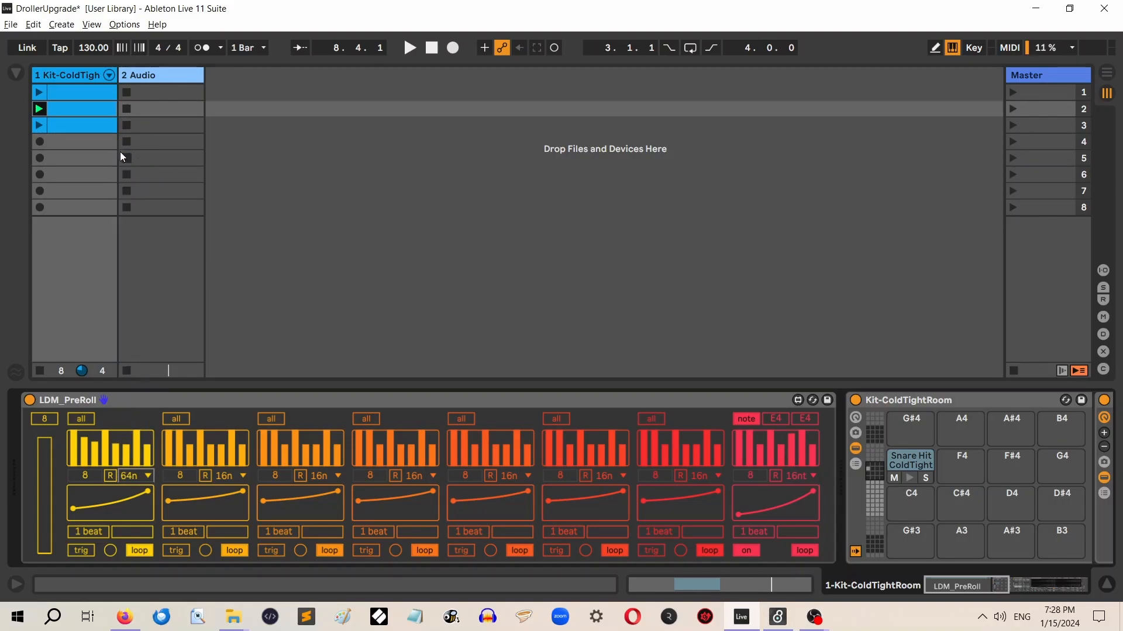
{"action": "left_click", "coordinate": [39, 109]}
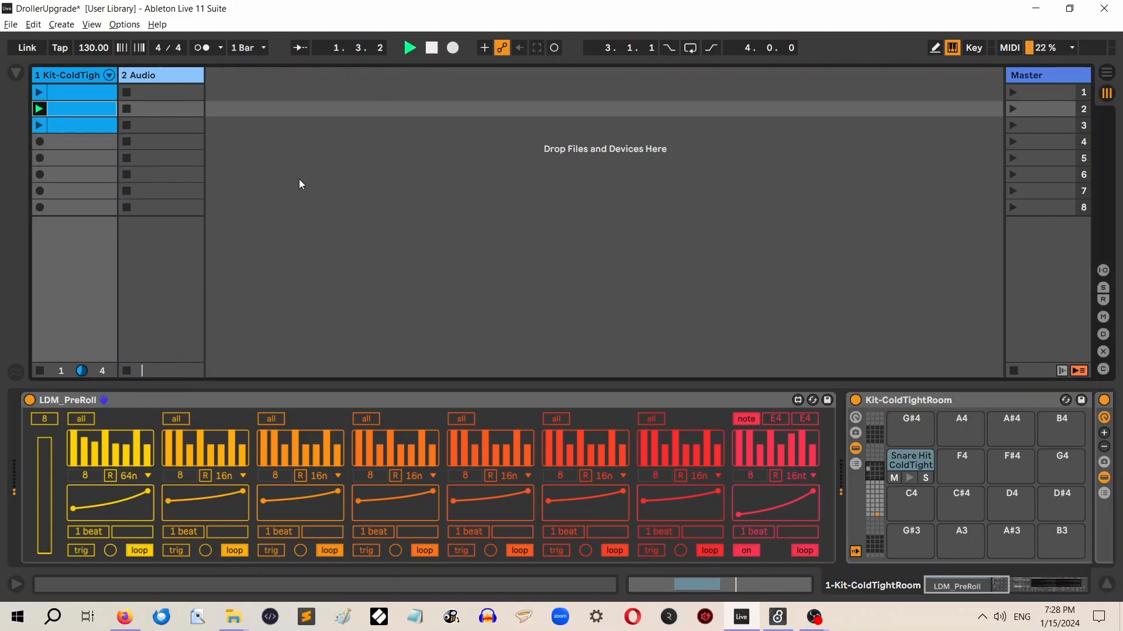
{"action": "left_click", "coordinate": [110, 552]}
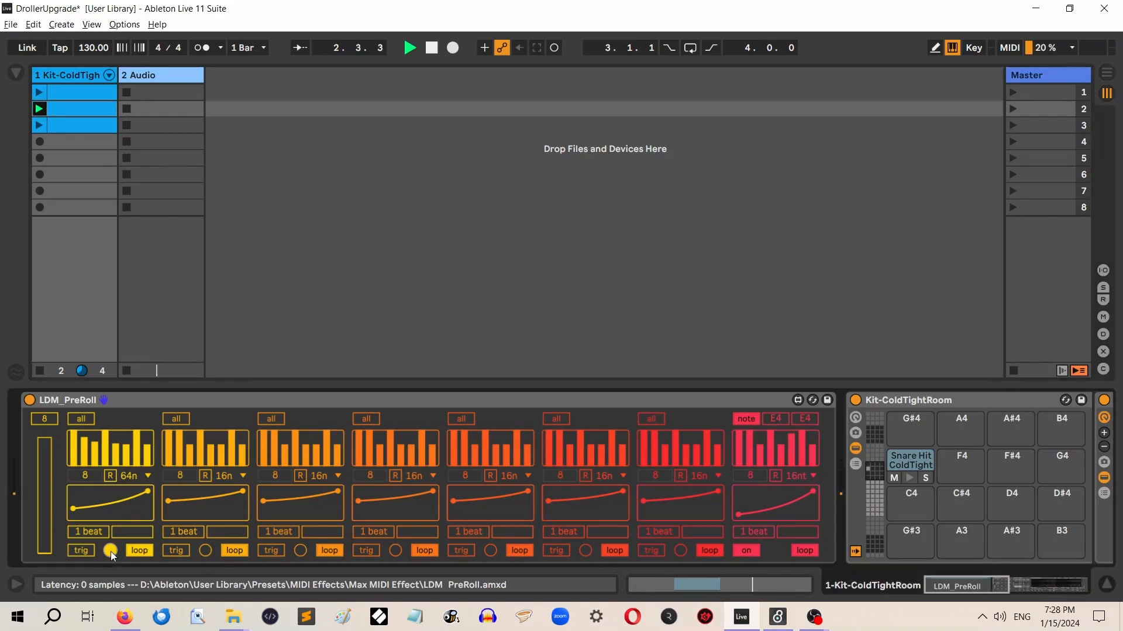
{"action": "left_click", "coordinate": [111, 552]}
Set the first lane's rate to 128n, trigger its roll, and stop playback
{"action": "left_click", "coordinate": [144, 477]}
{"action": "left_click", "coordinate": [149, 147]}
{"action": "left_click", "coordinate": [110, 551]}
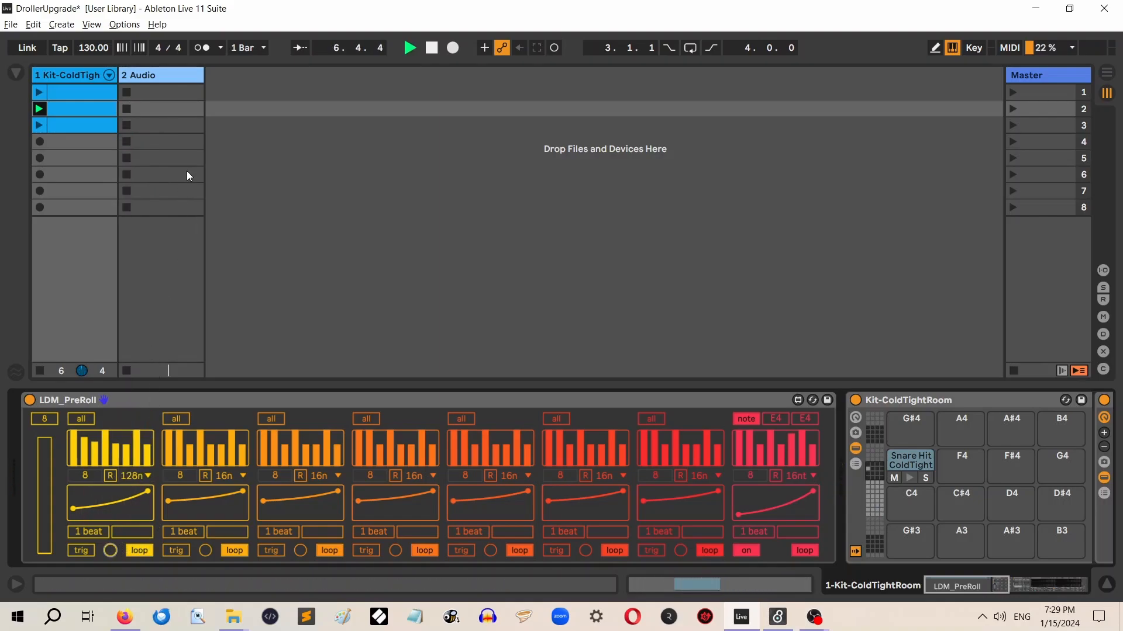
{"action": "left_click", "coordinate": [432, 47]}
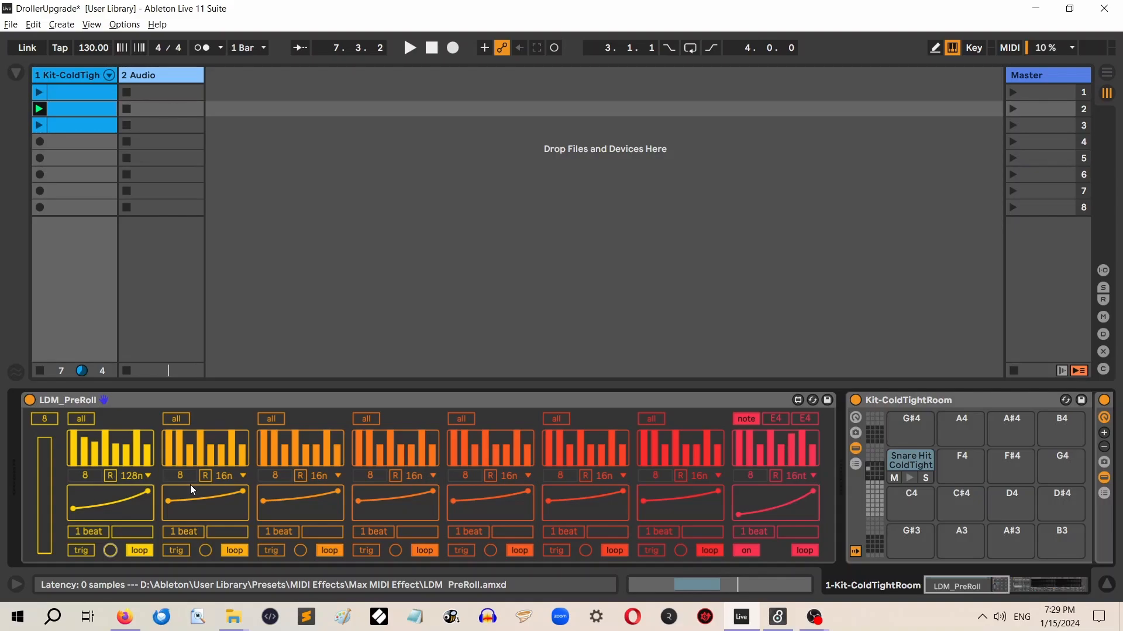
Set the first LDM_PreRoll lane to 16 steps and its rate to 16n
{"action": "left_click", "coordinate": [160, 397]}
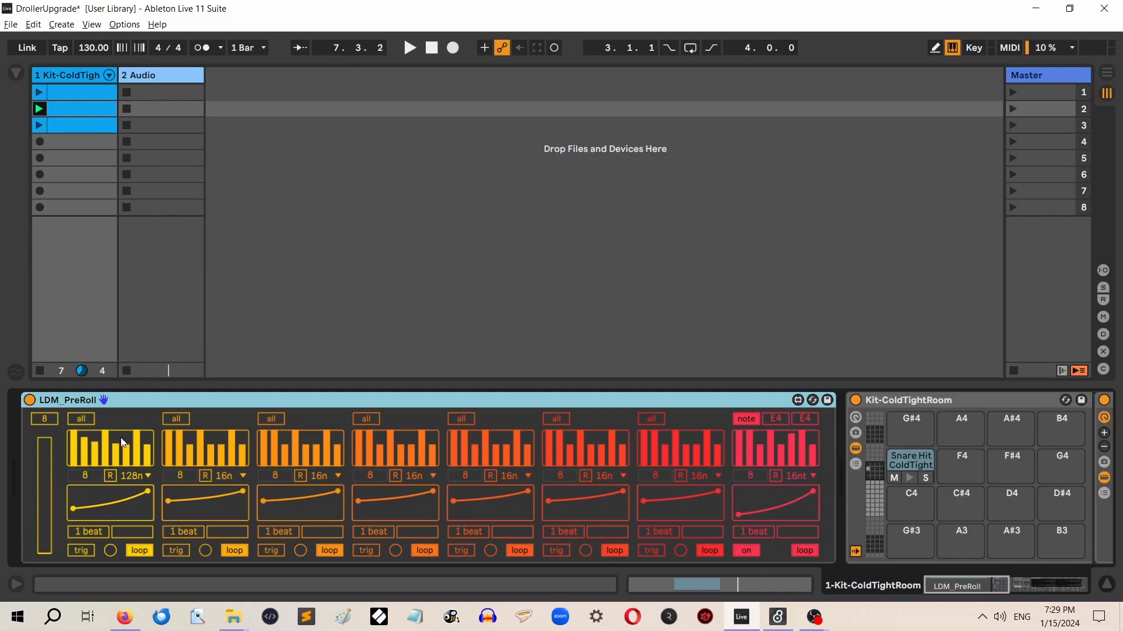
{"action": "left_click", "coordinate": [85, 444]}
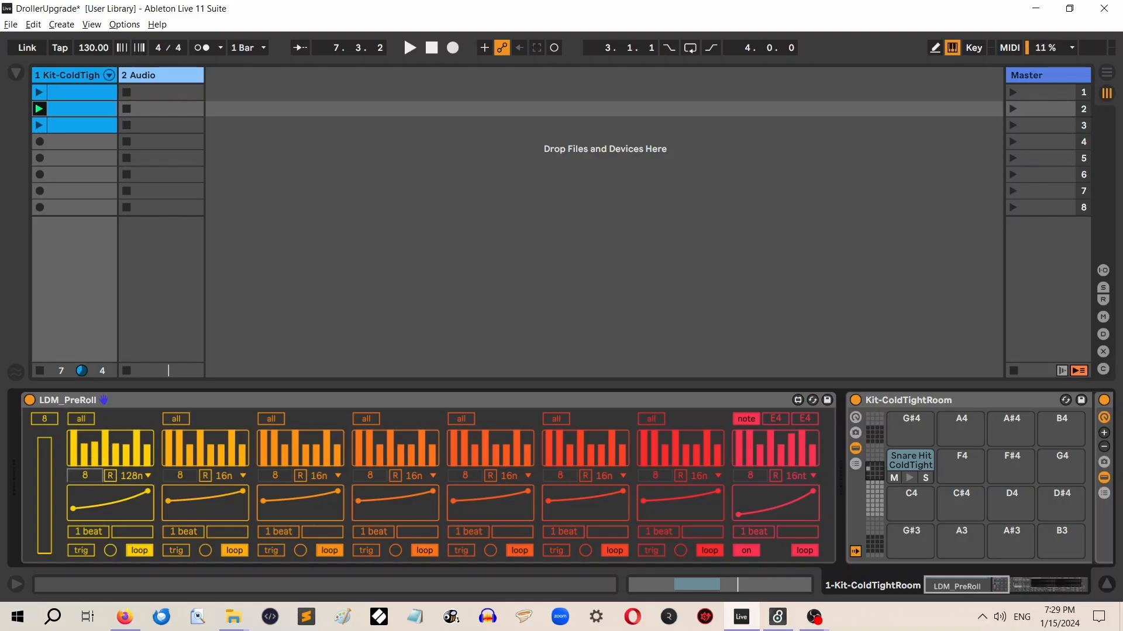
{"action": "mouse_move", "coordinate": [84, 475]}
{"action": "left_mouse_down"}
{"action": "mouse_move", "coordinate": [85, 492]}
{"action": "mouse_move", "coordinate": [84, 471]}
{"action": "mouse_move", "coordinate": [148, 440]}
{"action": "left_mouse_up"}
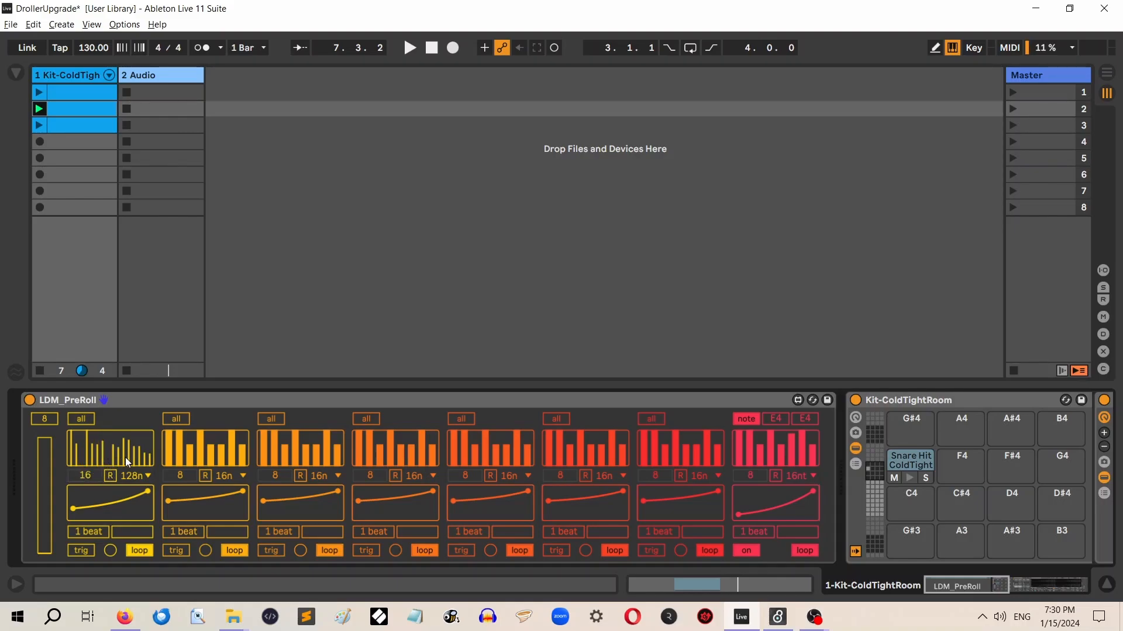
{"action": "left_click", "coordinate": [133, 475]}
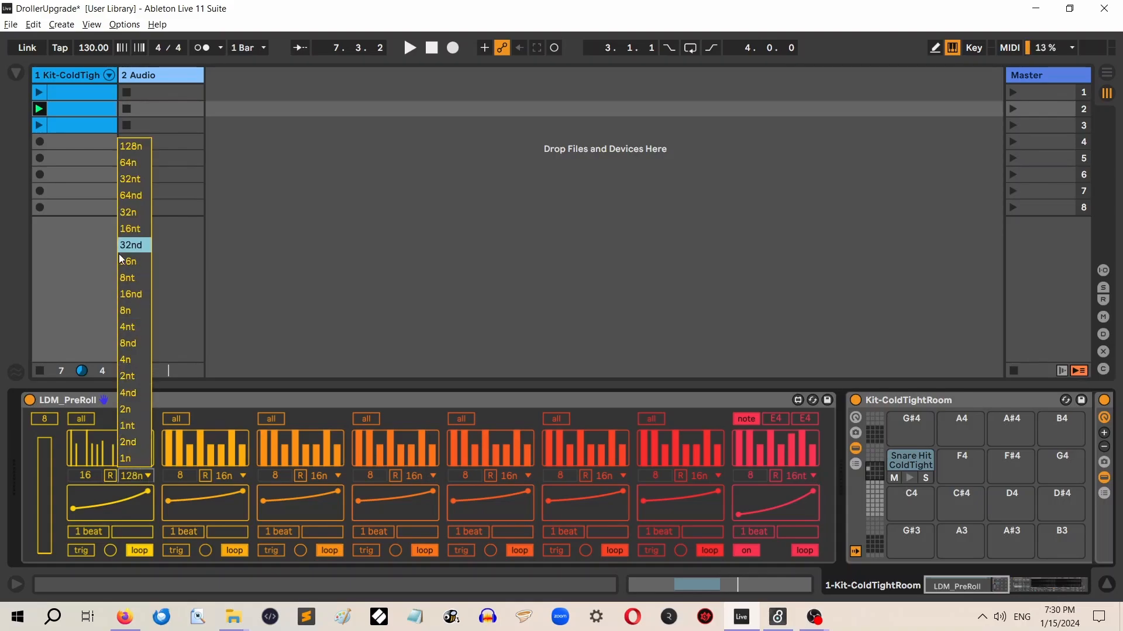
{"action": "left_click", "coordinate": [135, 262]}
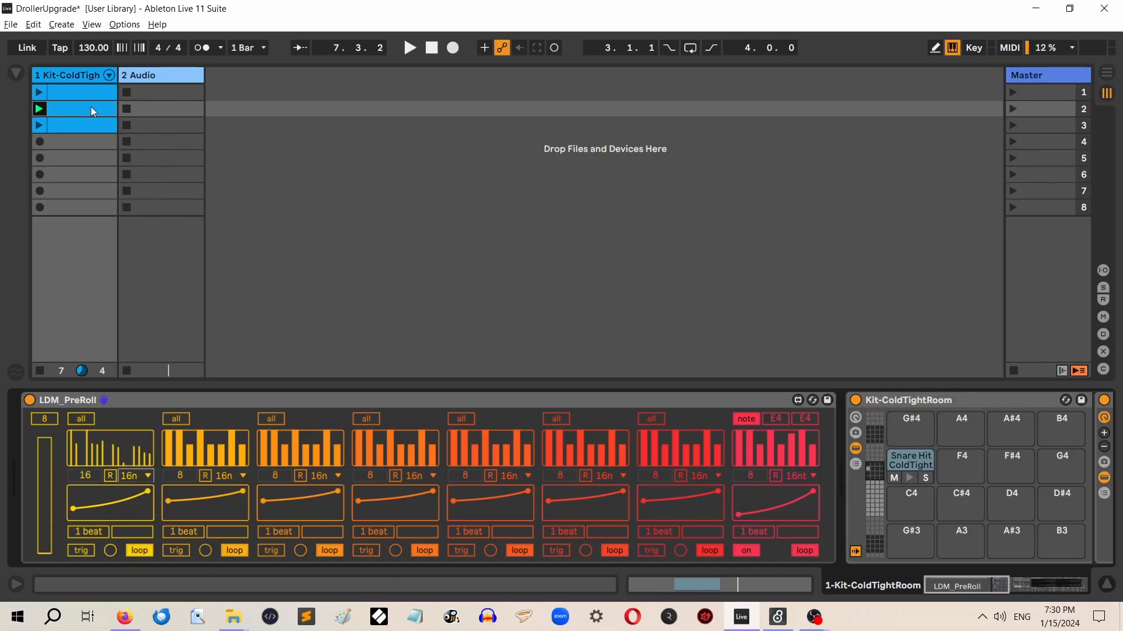
Play the second clip, trigger the 16-step roll of the first lane, and stop playback
{"action": "left_click", "coordinate": [412, 49]}
{"action": "left_click", "coordinate": [110, 550]}
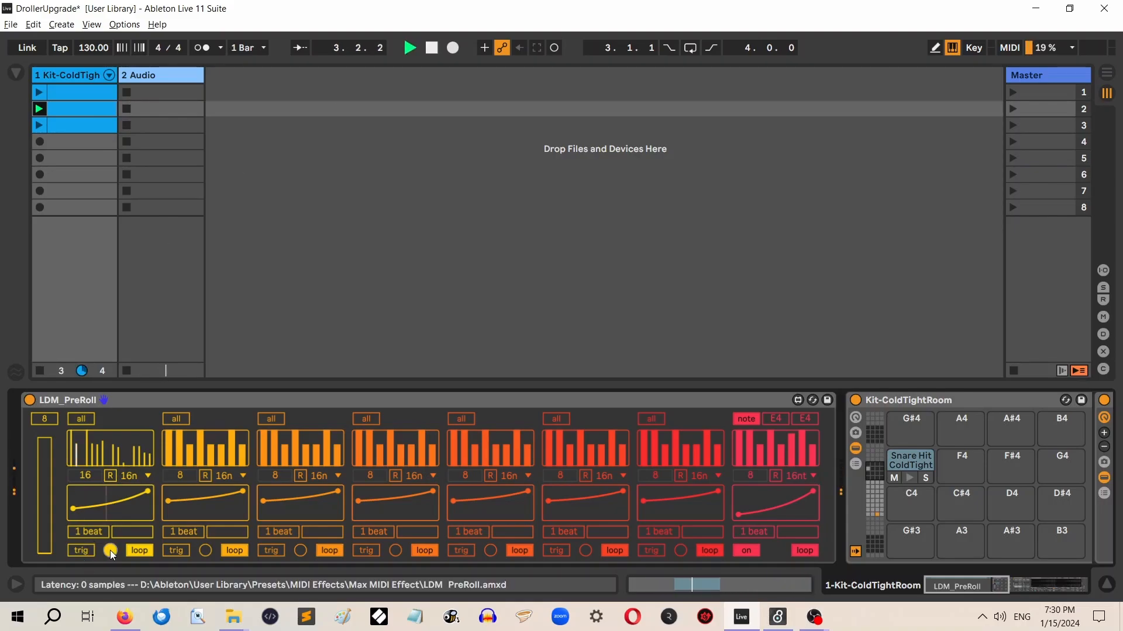
{"action": "left_click", "coordinate": [110, 550]}
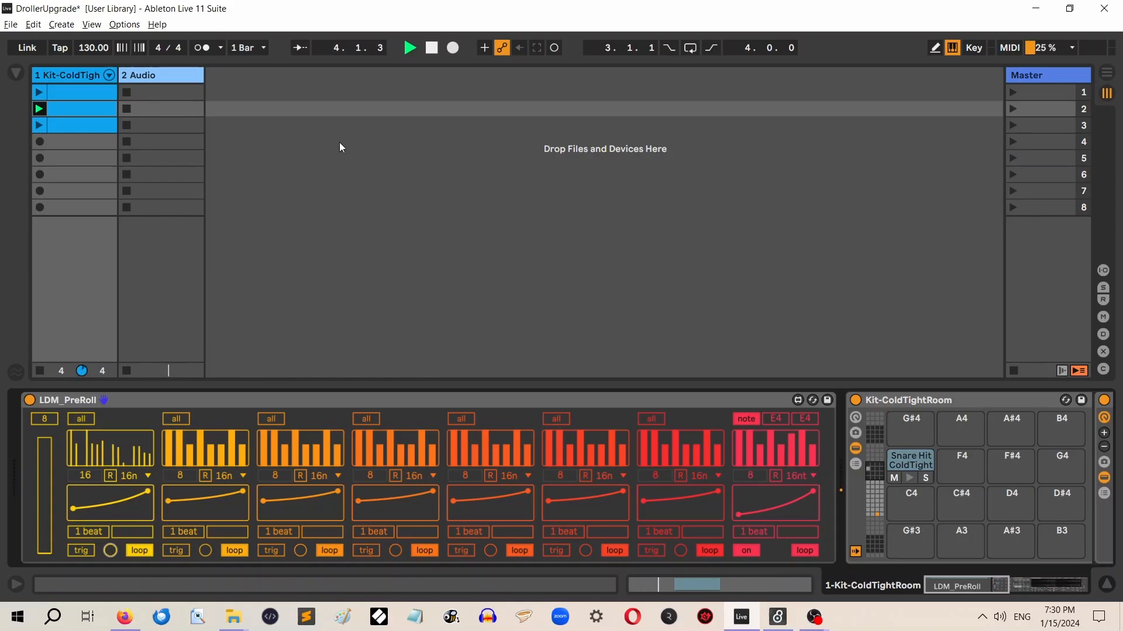
{"action": "left_click", "coordinate": [431, 49]}
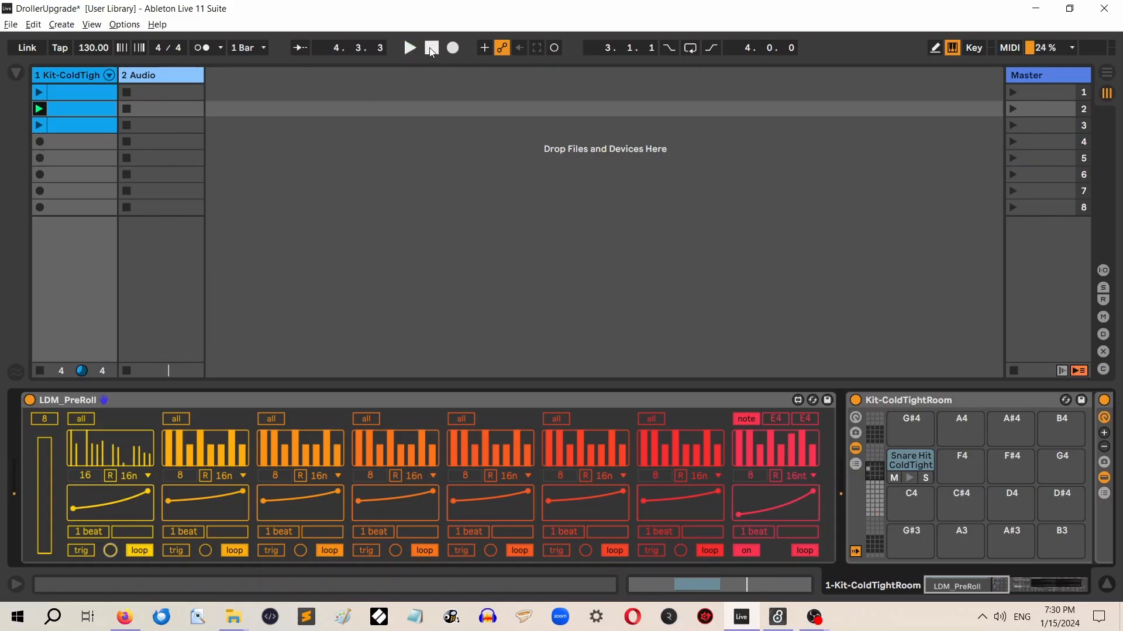
Randomize the first lane's step bars and reshape its curve with a lower start point and a deeper bend
{"action": "left_click", "coordinate": [111, 477]}
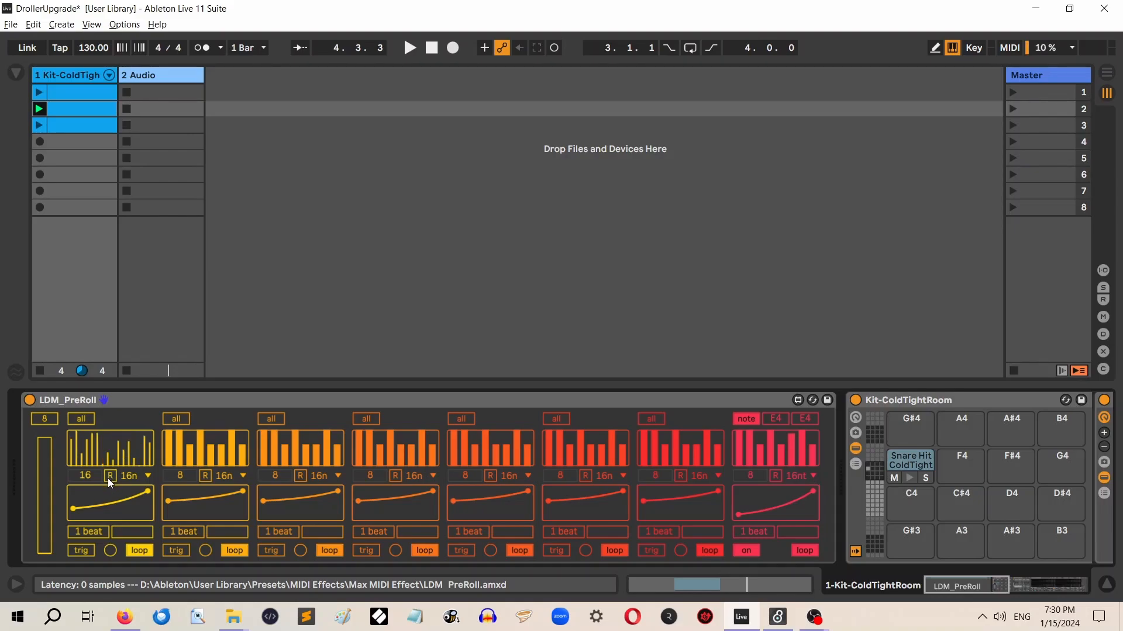
{"action": "left_click", "coordinate": [112, 477]}
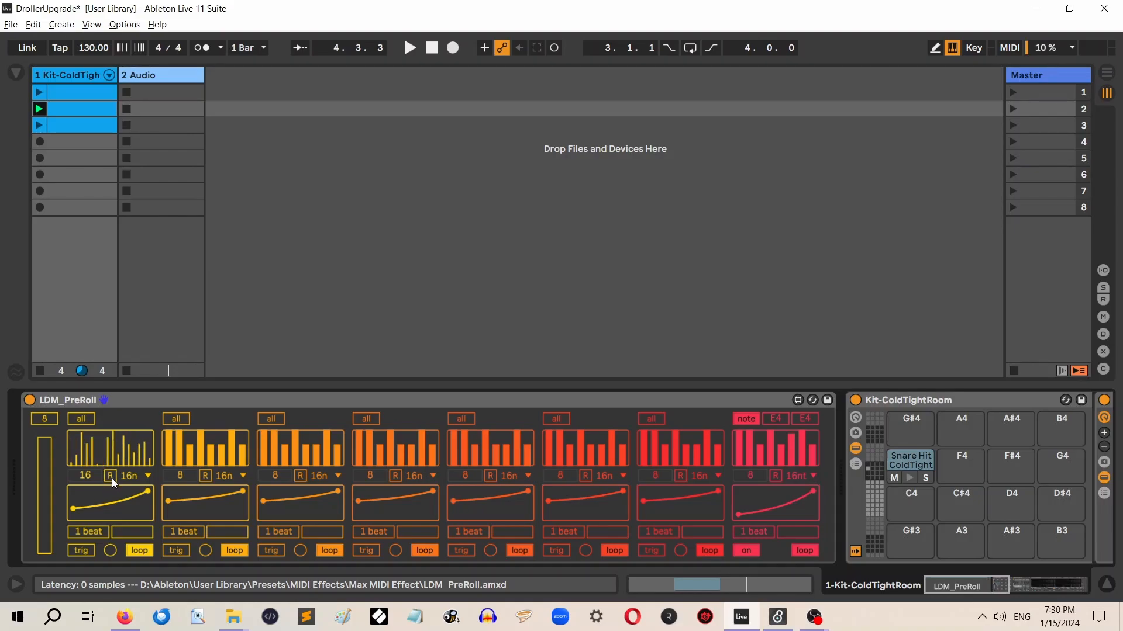
{"action": "left_click", "coordinate": [101, 508]}
{"action": "mouse_move", "coordinate": [99, 504]}
{"action": "left_mouse_down"}
{"action": "mouse_move", "coordinate": [103, 493]}
{"action": "mouse_move", "coordinate": [117, 507]}
{"action": "left_mouse_up"}
{"action": "left_click_drag", "start_coordinate": [72, 511], "coordinate": [70, 521]}
{"action": "mouse_move", "coordinate": [121, 509]}
{"action": "left_mouse_down"}
{"action": "mouse_move", "coordinate": [121, 488]}
{"action": "mouse_move", "coordinate": [121, 536]}
{"action": "mouse_move", "coordinate": [121, 507]}
{"action": "left_mouse_up"}
Set the first lane's length to 8 beats and raise the slider beside it slightly above its minimum
{"action": "left_click_drag", "start_coordinate": [89, 532], "coordinate": [89, 515]}
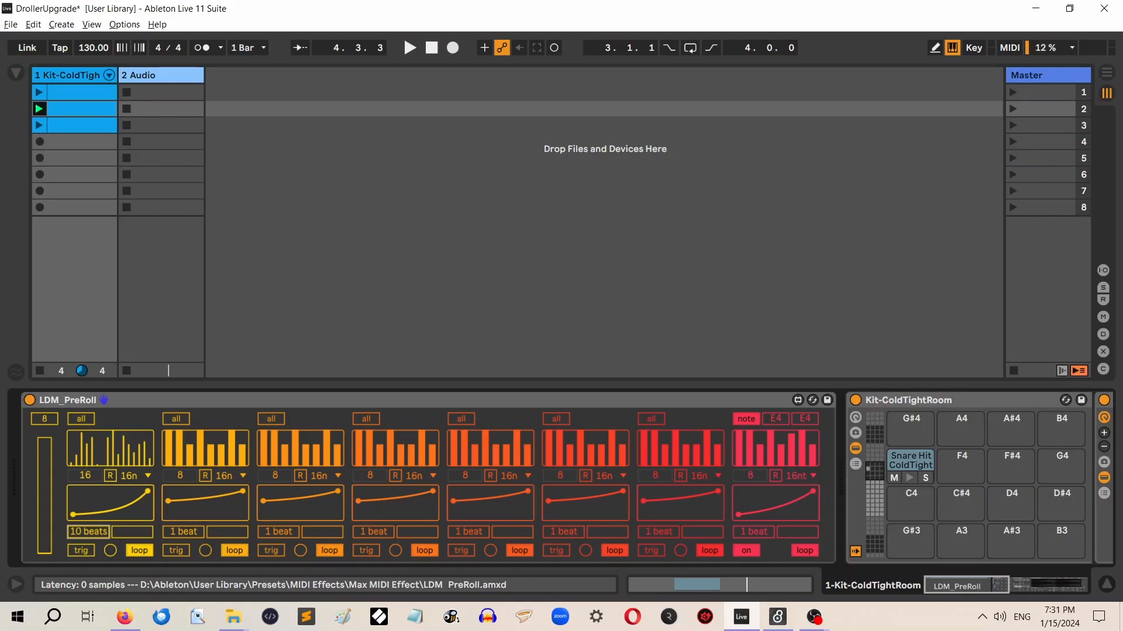
{"action": "left_click_drag", "start_coordinate": [88, 516], "coordinate": [89, 516]}
{"action": "mouse_move", "coordinate": [124, 533]}
{"action": "left_mouse_down"}
{"action": "mouse_move", "coordinate": [152, 534]}
{"action": "mouse_move", "coordinate": [124, 534]}
{"action": "left_mouse_up"}
{"action": "left_click_drag", "start_coordinate": [117, 532], "coordinate": [124, 532]}
{"action": "mouse_move", "coordinate": [118, 534]}
{"action": "left_mouse_down"}
{"action": "mouse_move", "coordinate": [151, 535]}
{"action": "mouse_move", "coordinate": [124, 532]}
{"action": "left_mouse_up"}
Toggle the first lane's mode between once and loop and nudge the end point of its curve
{"action": "left_click", "coordinate": [139, 552]}
{"action": "left_click", "coordinate": [140, 552]}
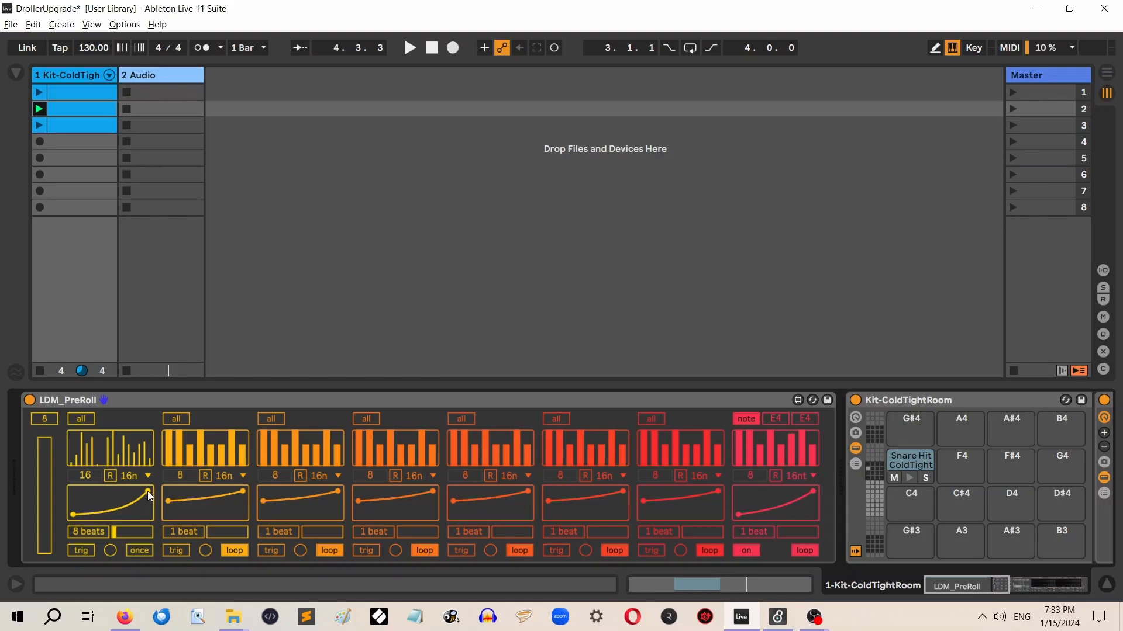
{"action": "left_click_drag", "start_coordinate": [149, 493], "coordinate": [150, 490]}
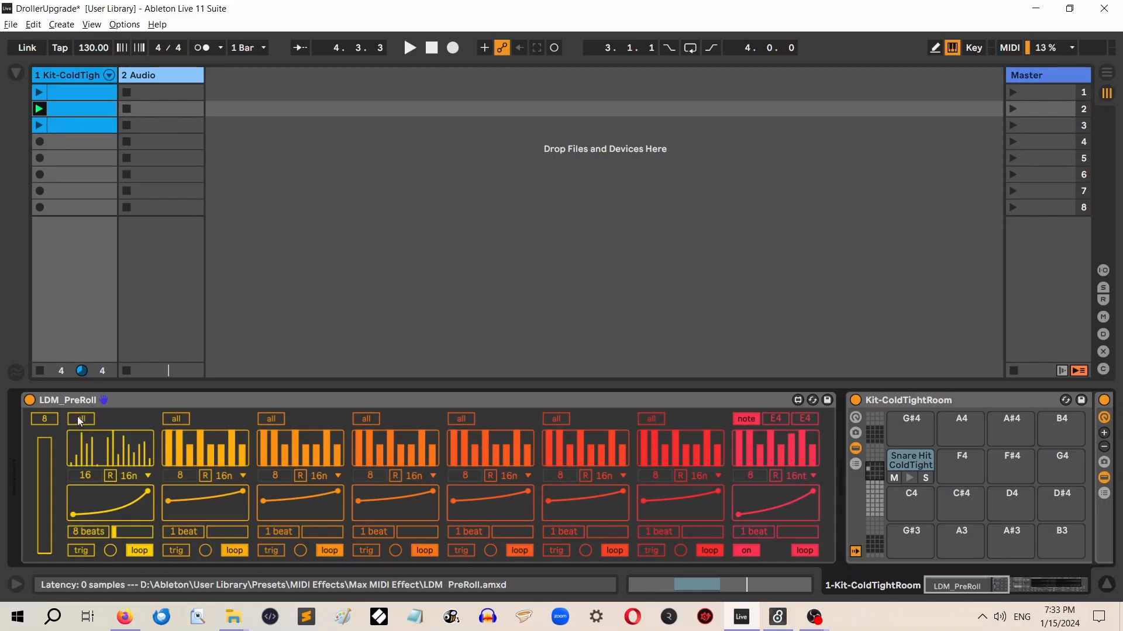
Show all drum rows in the second clip and add a Kick Felt ColdTightRoom note at beat 1
{"action": "double_click", "coordinate": [82, 111]}
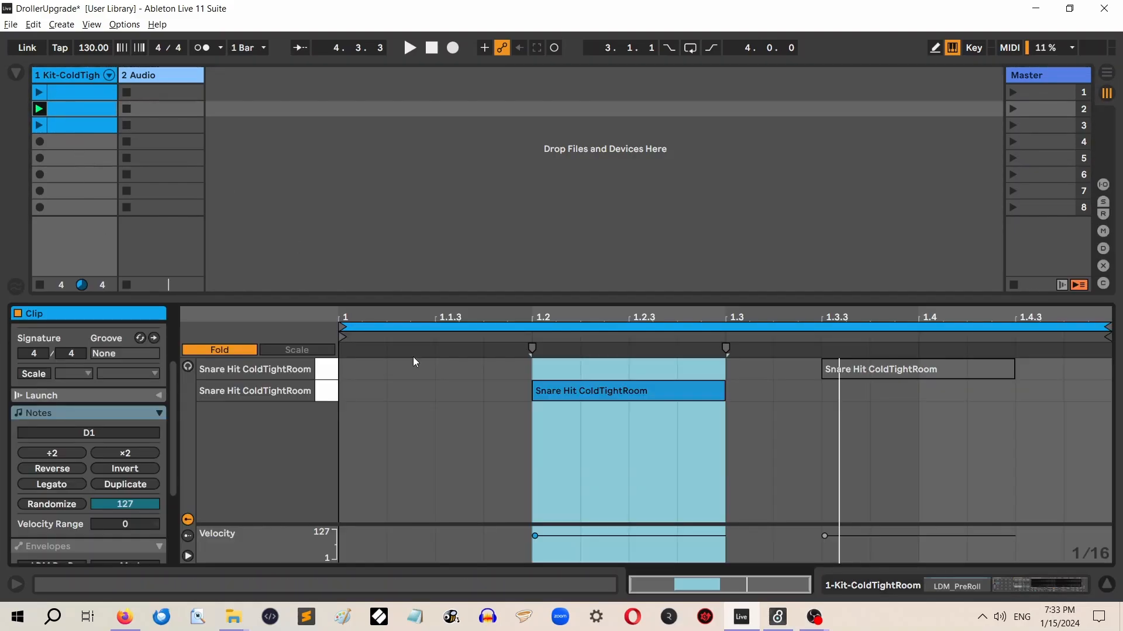
{"action": "left_click", "coordinate": [241, 349]}
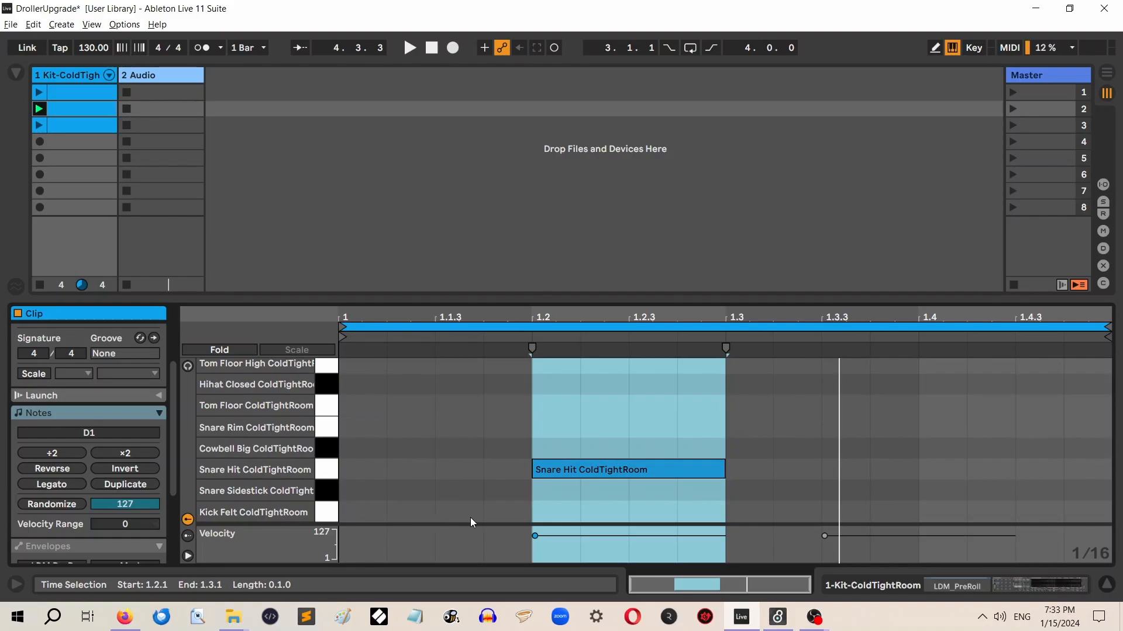
{"action": "double_click", "coordinate": [363, 512]}
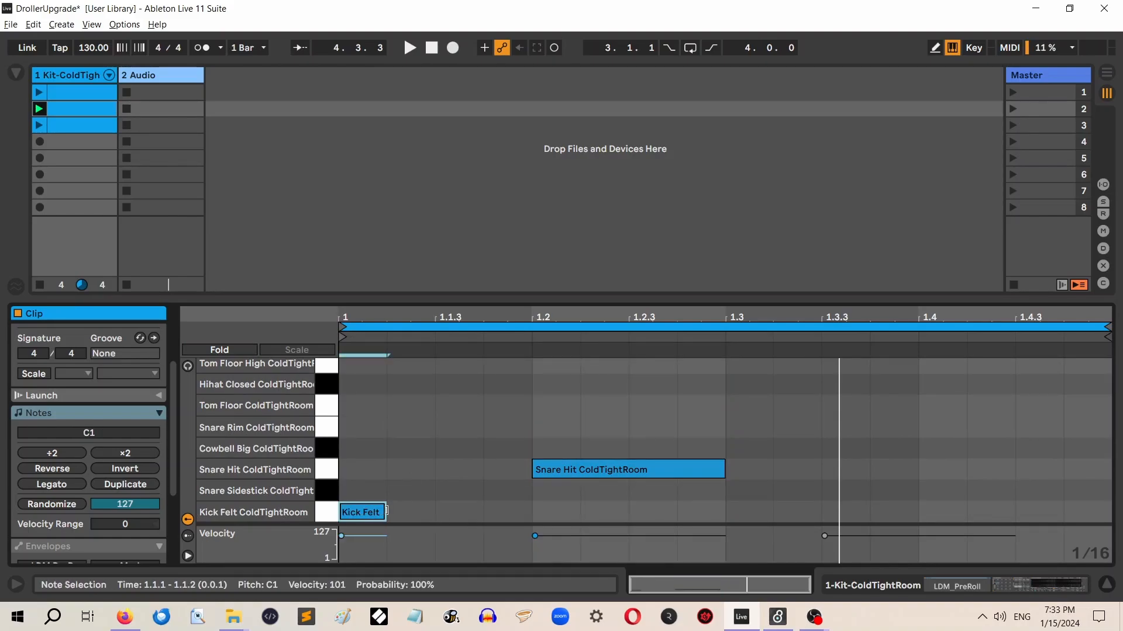
Lengthen the Kick Felt note at beat 1 to end at 1.1.3 and add a Tom Floor ColdTightRoom note at 1.4.3
{"action": "left_click_drag", "start_coordinate": [386, 513], "coordinate": [445, 513]}
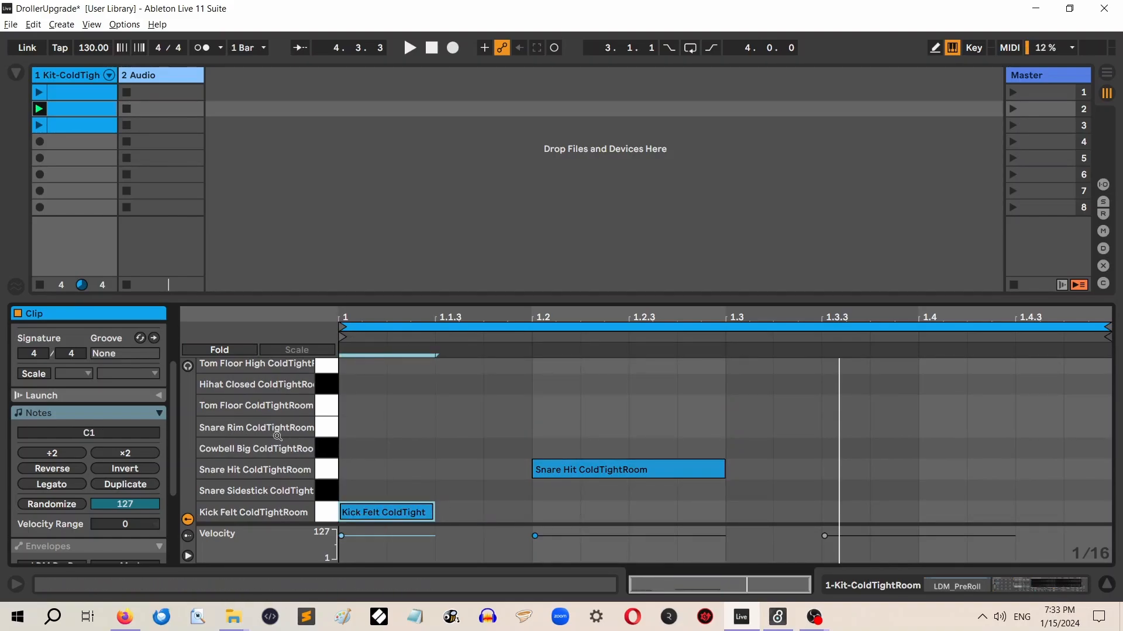
{"action": "double_click", "coordinate": [1022, 414]}
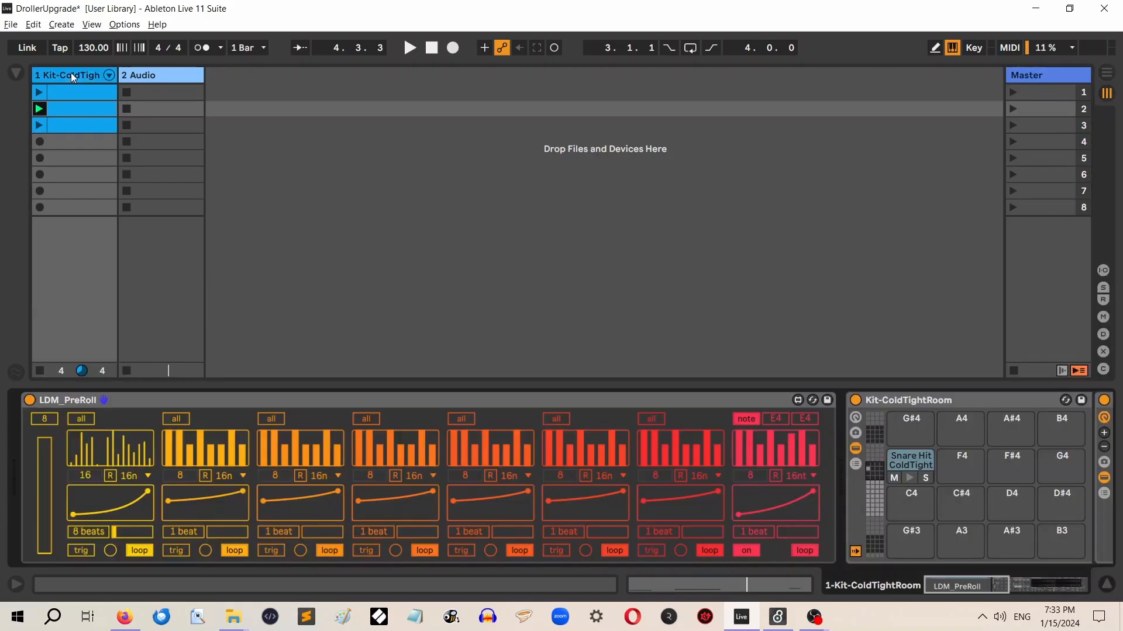
Play the clip while triggering the first lane's roll by hand, and raise the start point of that lane's curve
{"action": "double_click", "coordinate": [72, 72]}
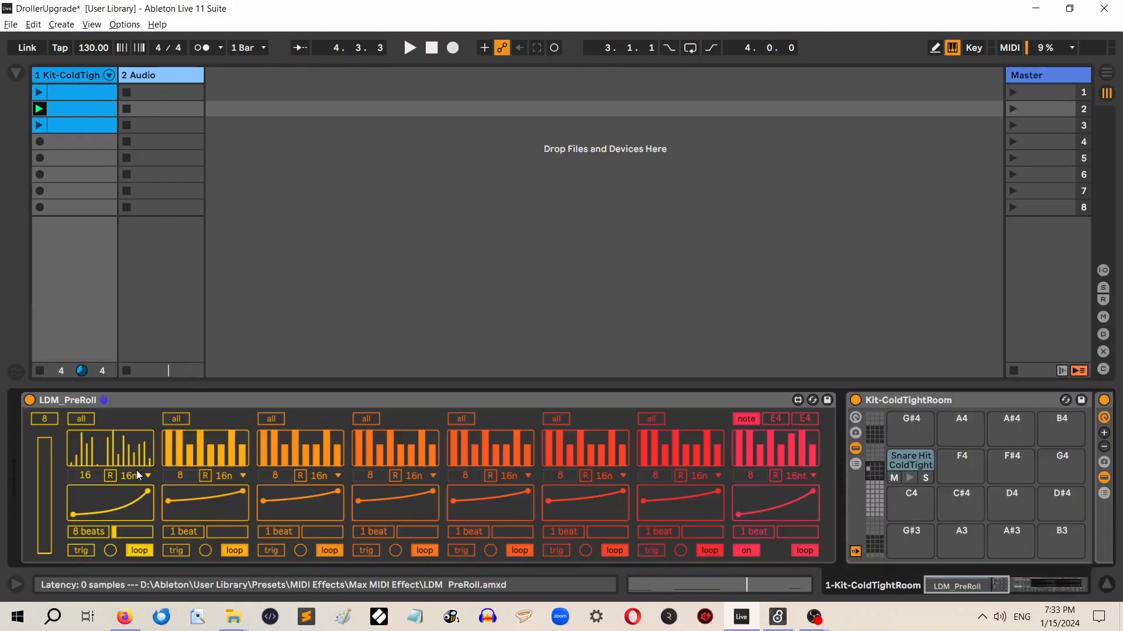
{"action": "left_click", "coordinate": [408, 48]}
{"action": "left_click", "coordinate": [109, 550]}
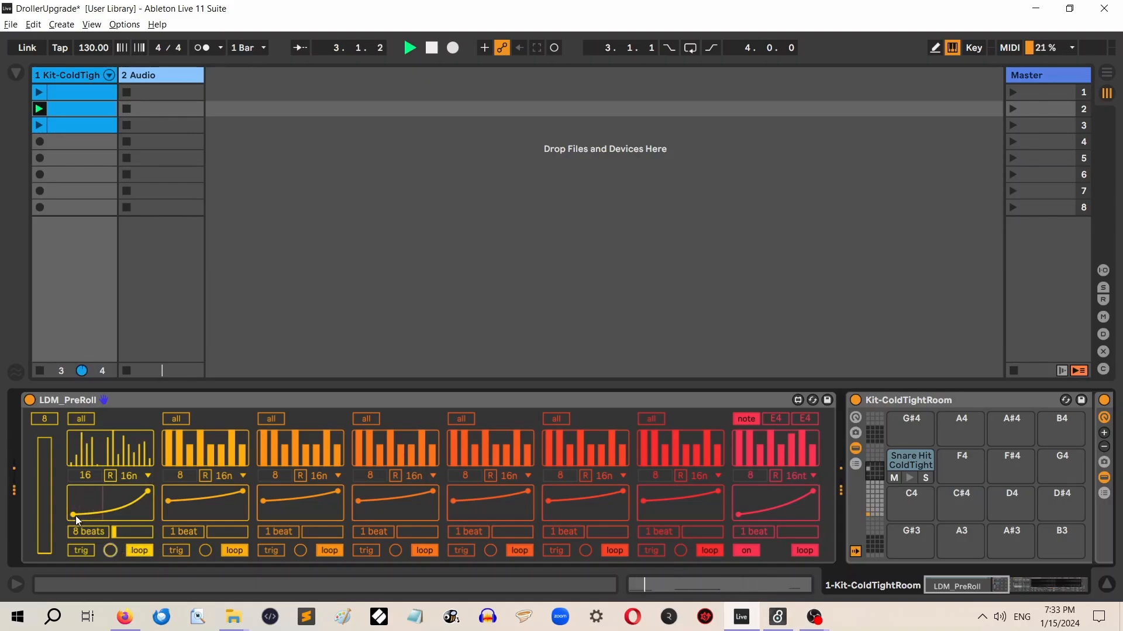
{"action": "left_click_drag", "start_coordinate": [75, 516], "coordinate": [64, 500]}
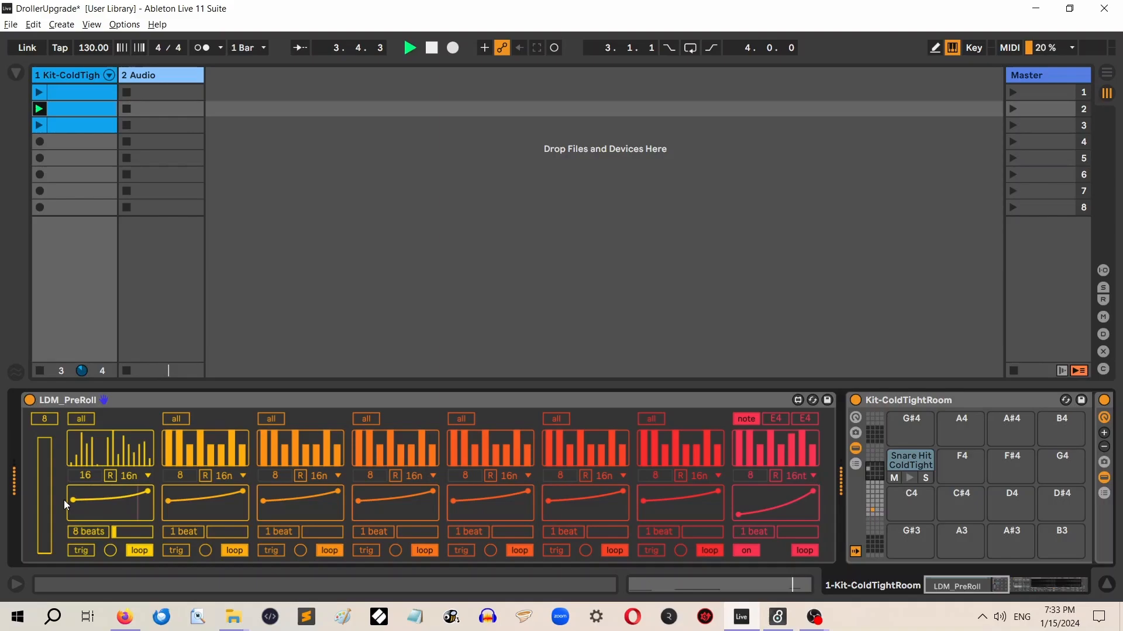
{"action": "left_click", "coordinate": [110, 550]}
{"action": "left_click", "coordinate": [110, 550]}
{"action": "left_click", "coordinate": [430, 49]}
Switch the first lane from all to note mode and reactivate the E4 Snare Hit note at 1.3.3 in the second clip
{"action": "left_click", "coordinate": [82, 420]}
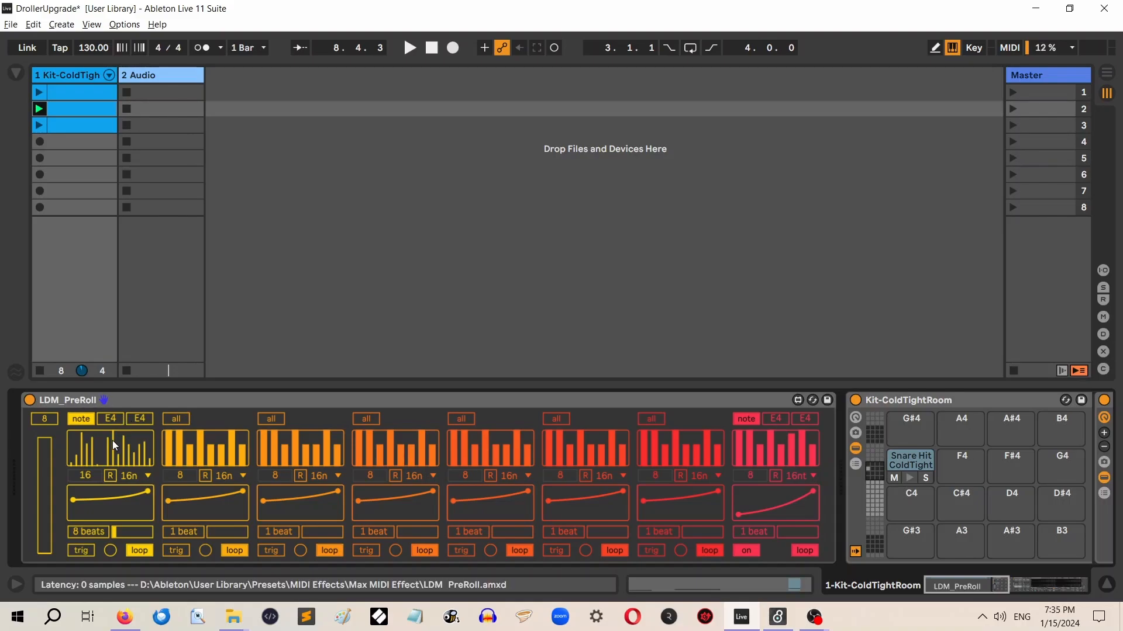
{"action": "double_click", "coordinate": [73, 111]}
{"action": "right_click", "coordinate": [877, 368]}
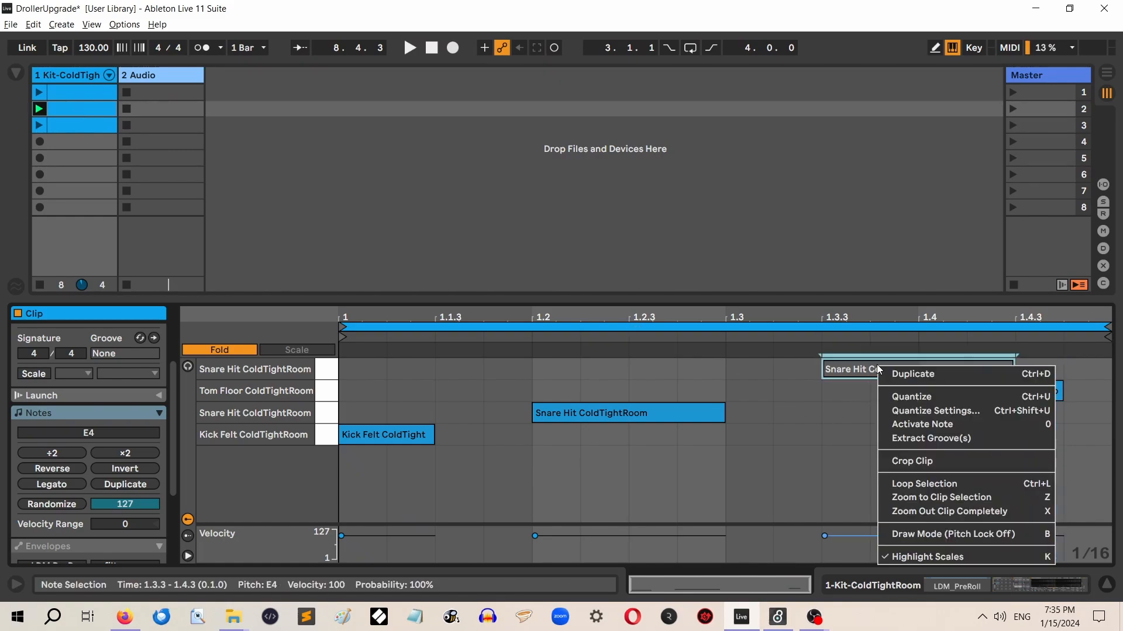
{"action": "left_click", "coordinate": [932, 427]}
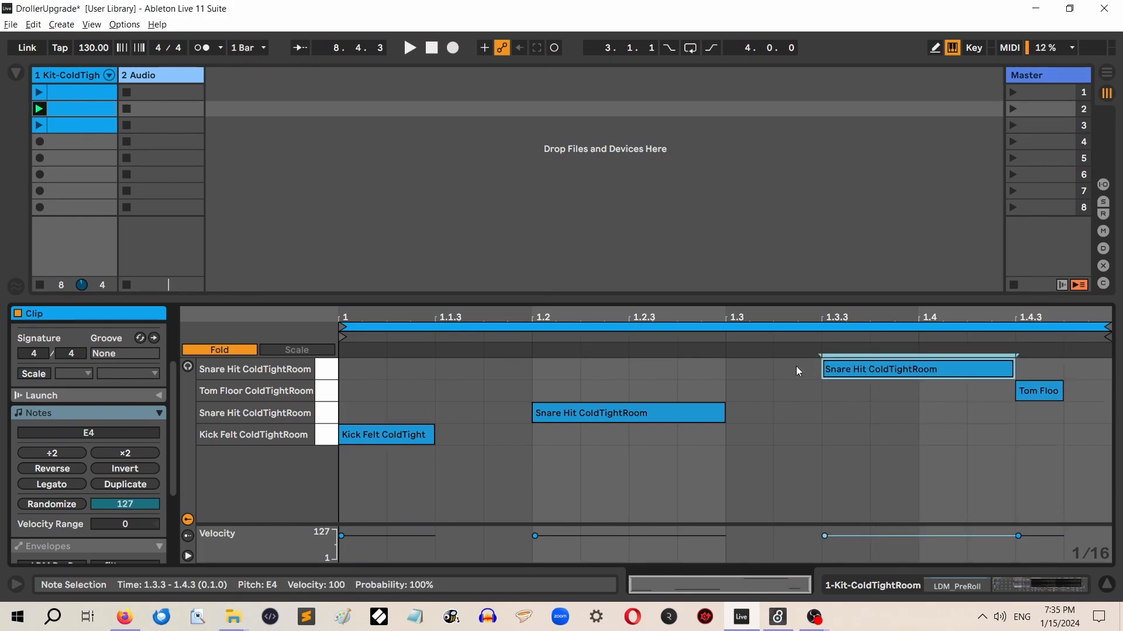
{"action": "left_click", "coordinate": [781, 366]}
{"action": "left_click", "coordinate": [946, 372]}
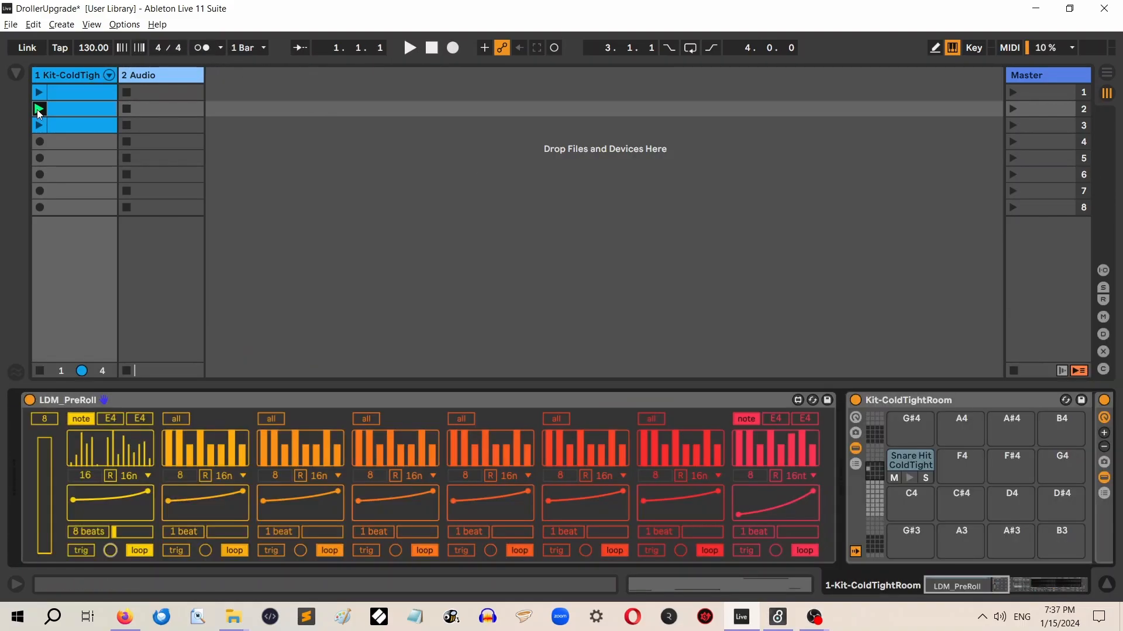
Launch the second clip and trigger the first lane's E4 roll by hand repeatedly before stopping playback
{"action": "left_click", "coordinate": [37, 110]}
{"action": "left_click", "coordinate": [110, 551]}
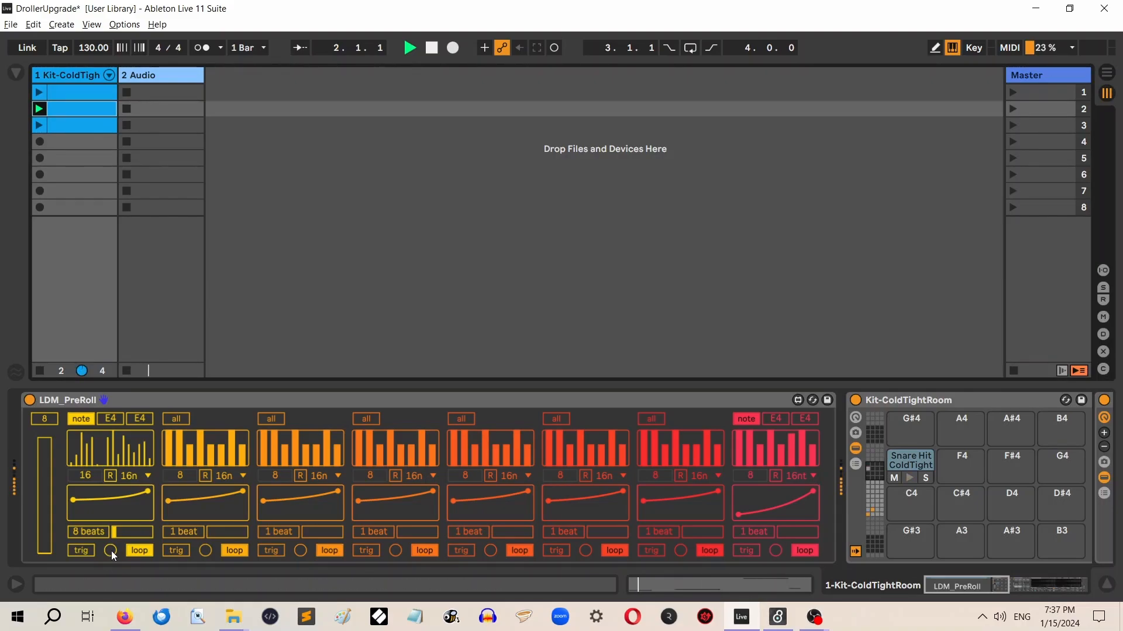
{"action": "left_click", "coordinate": [110, 551]}
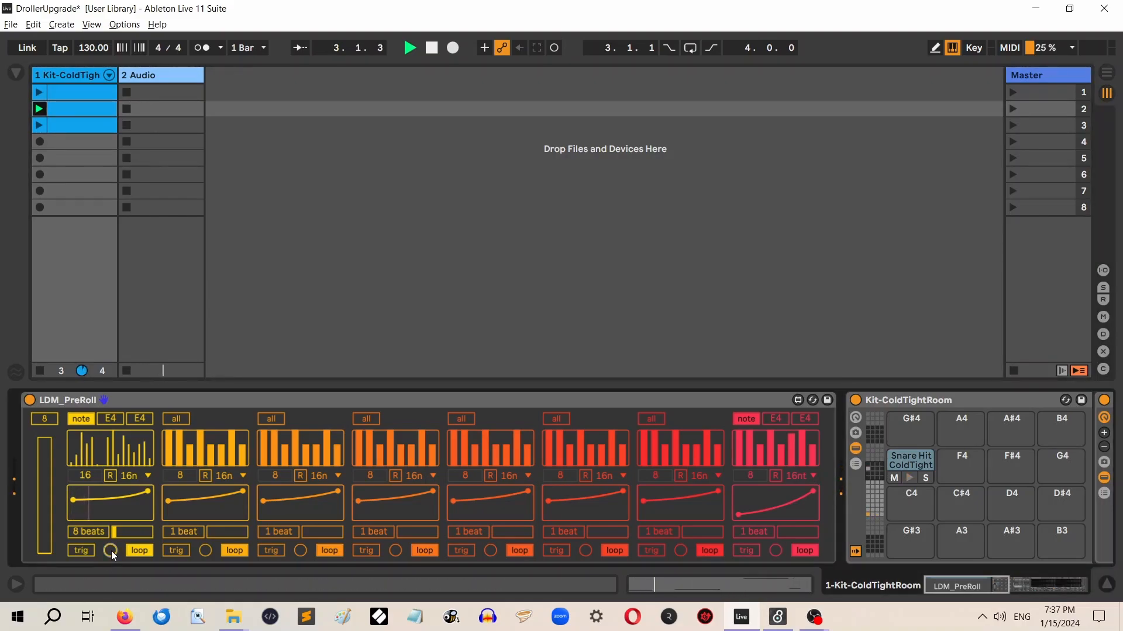
{"action": "left_click", "coordinate": [111, 550]}
{"action": "left_click", "coordinate": [110, 551]}
{"action": "left_click", "coordinate": [110, 551]}
{"action": "left_click", "coordinate": [110, 550]}
{"action": "left_click", "coordinate": [431, 48]}
Switch the first lane from trig to on and audition the second clip after checking its two Snare Hit notes
{"action": "left_click", "coordinate": [110, 550]}
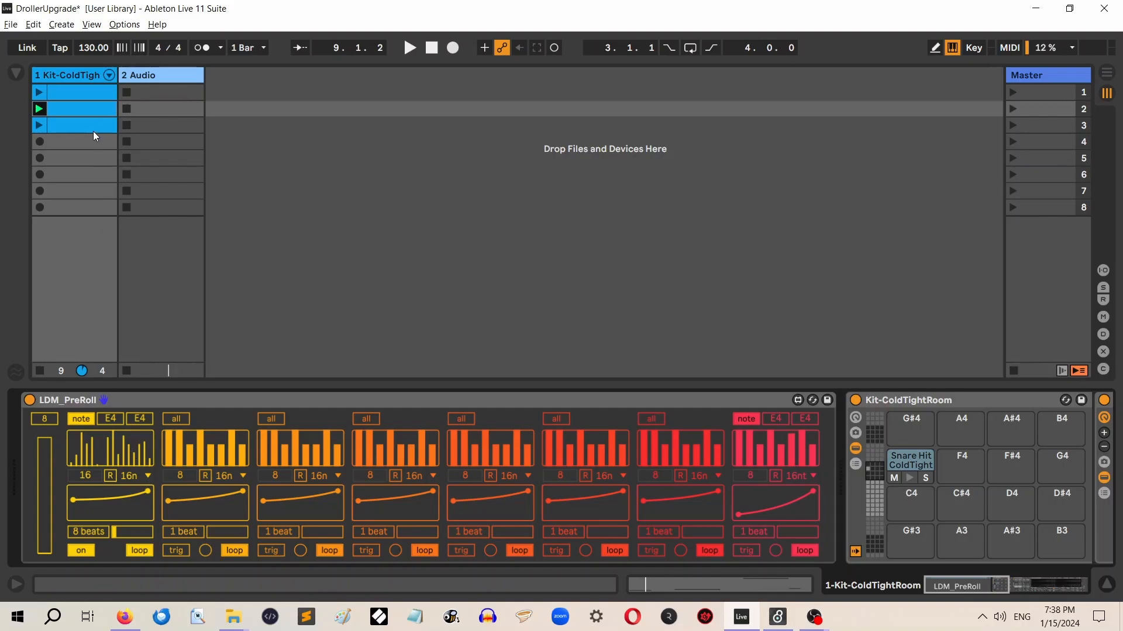
{"action": "left_click", "coordinate": [90, 107]}
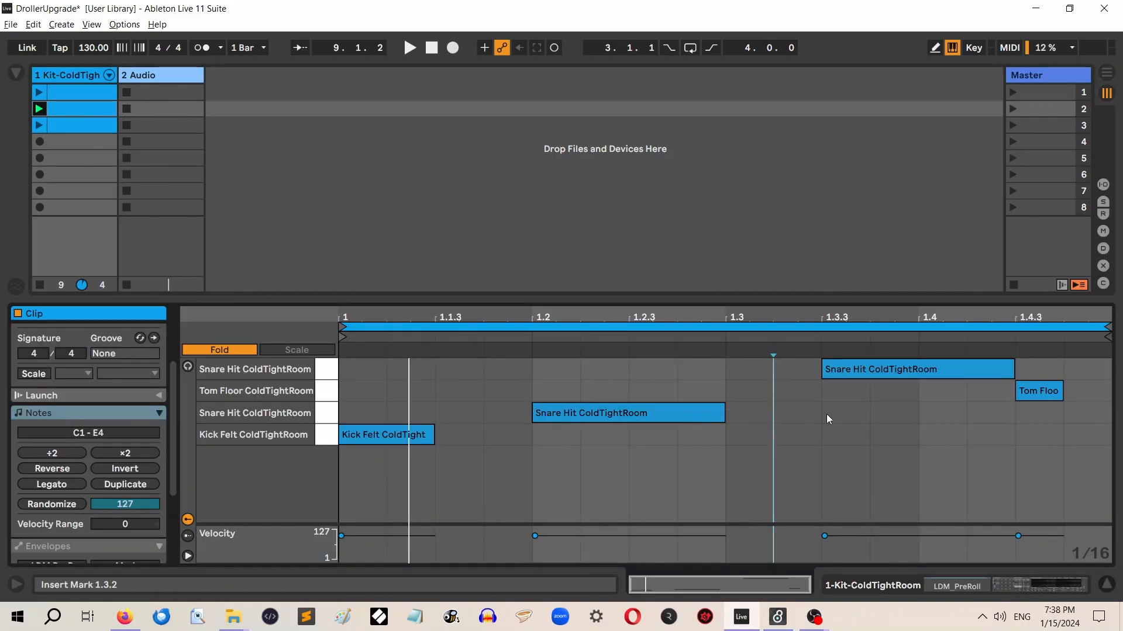
{"action": "left_click", "coordinate": [727, 414]}
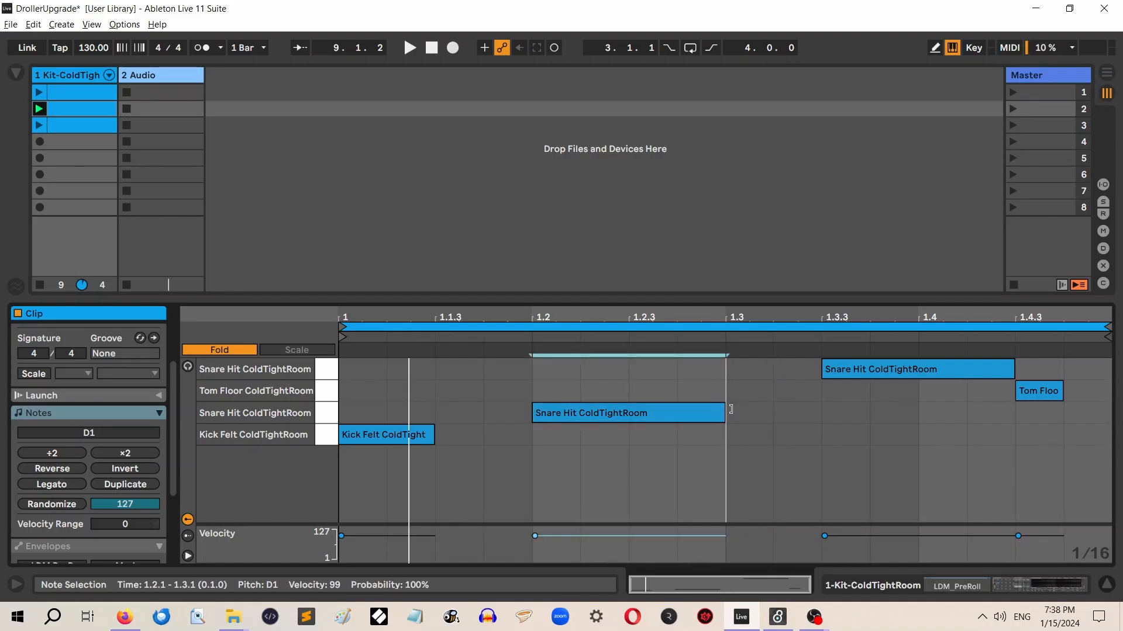
{"action": "mouse_move", "coordinate": [1014, 369]}
{"action": "left_mouse_down"}
{"action": "mouse_move", "coordinate": [930, 369]}
{"action": "mouse_move", "coordinate": [1015, 369]}
{"action": "left_mouse_up"}
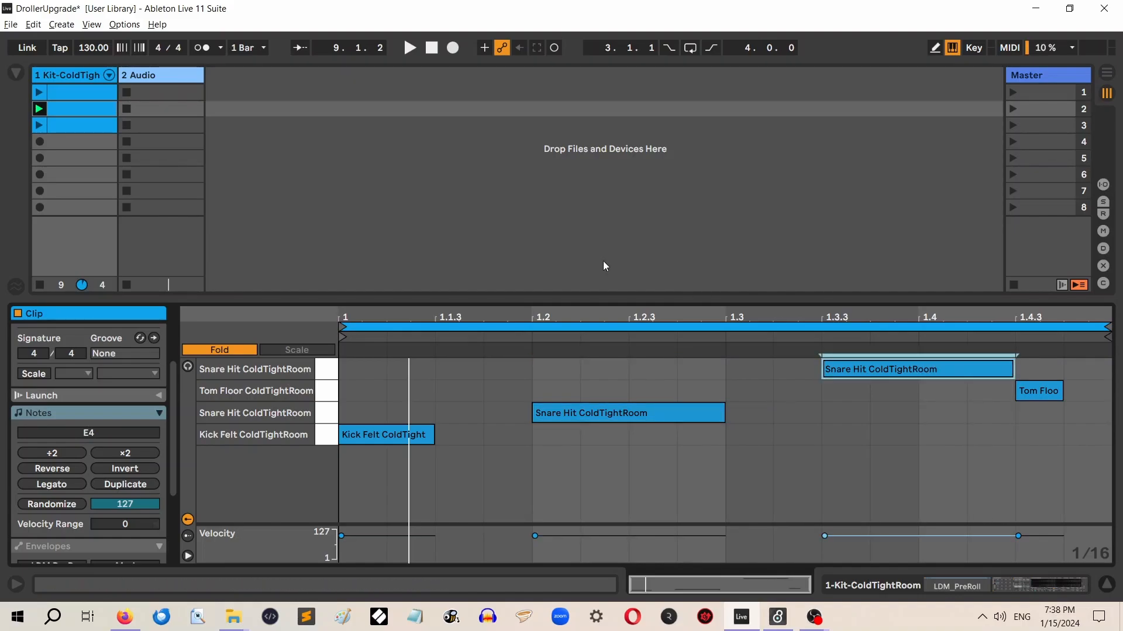
{"action": "left_click", "coordinate": [70, 72]}
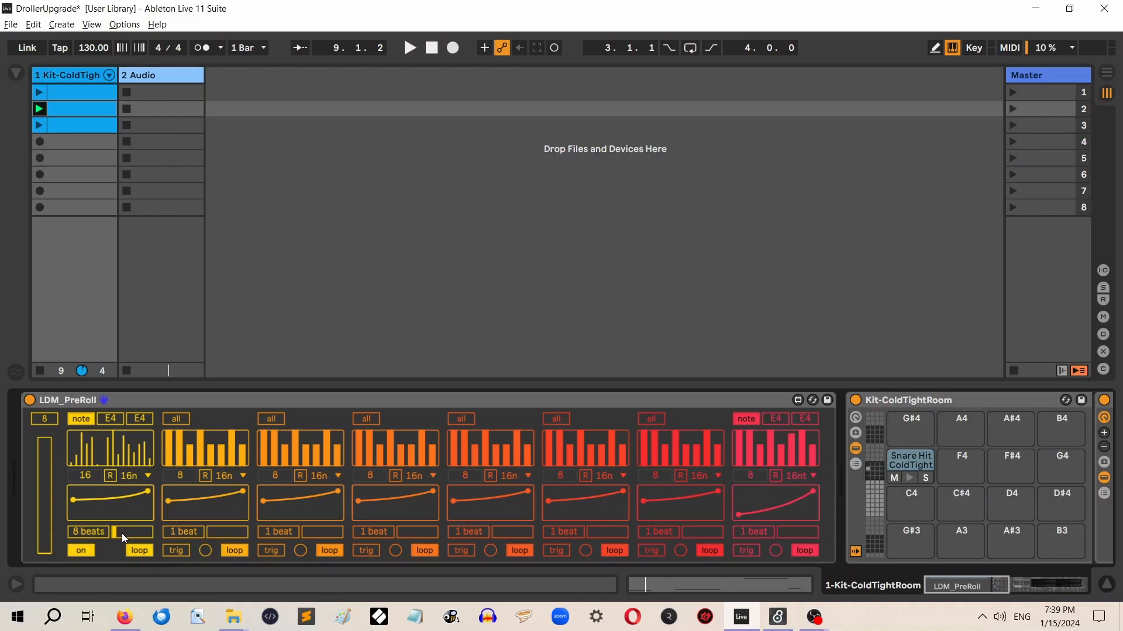
{"action": "left_click", "coordinate": [38, 108]}
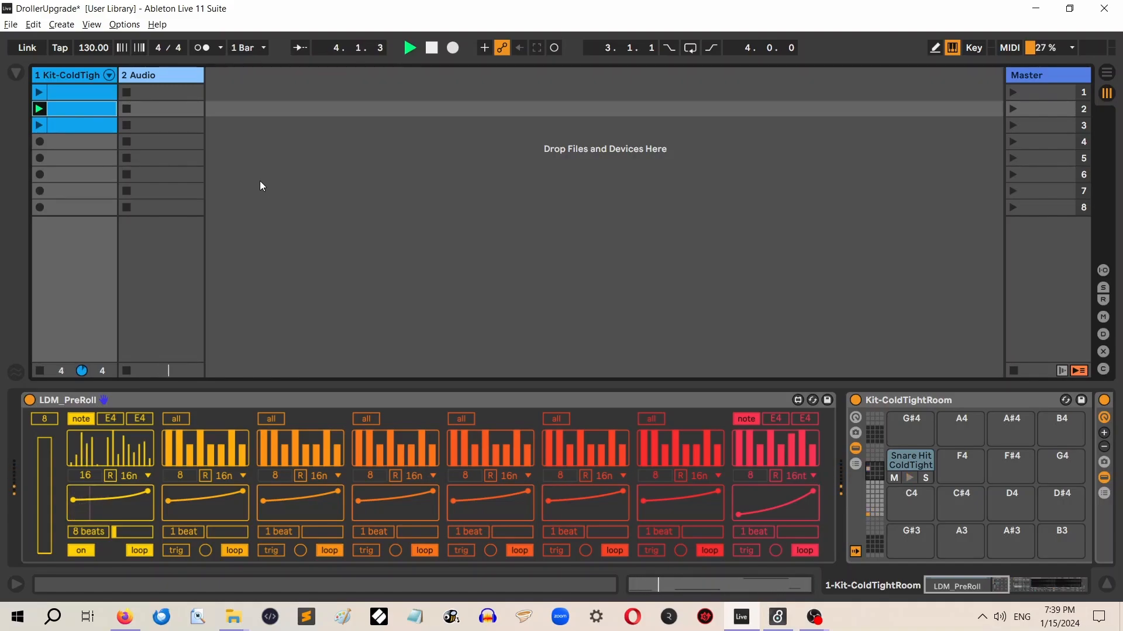
{"action": "left_click", "coordinate": [431, 48]}
Compare the drum kit's original pads with the Snare Hit pad at E4 and its note row in the second clip
{"action": "left_click", "coordinate": [881, 511]}
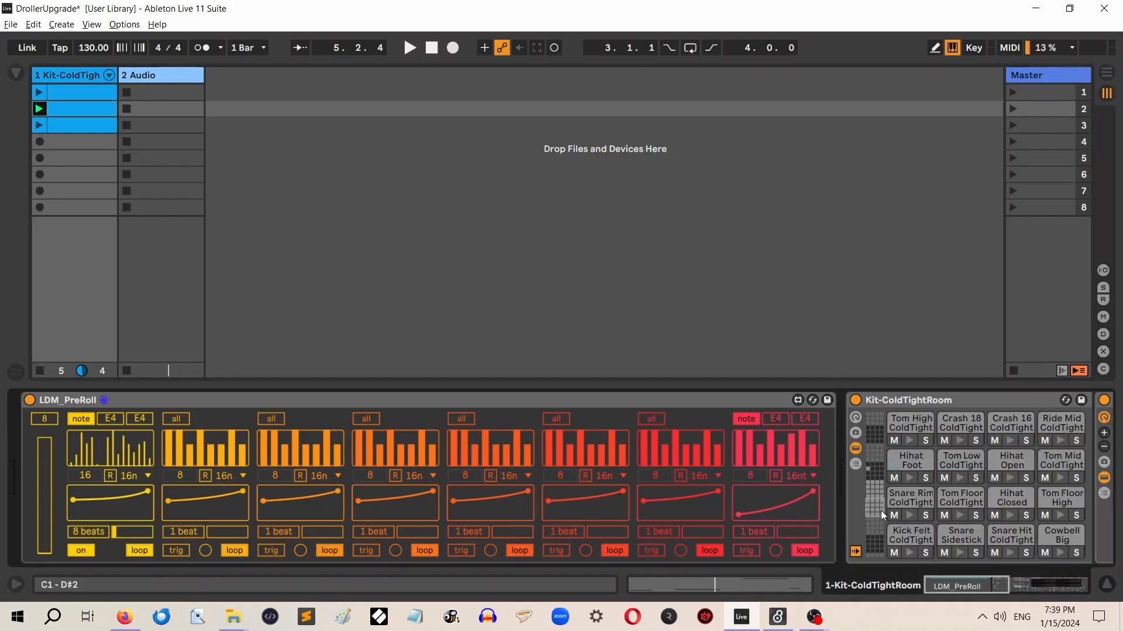
{"action": "left_click_drag", "start_coordinate": [879, 503], "coordinate": [871, 490]}
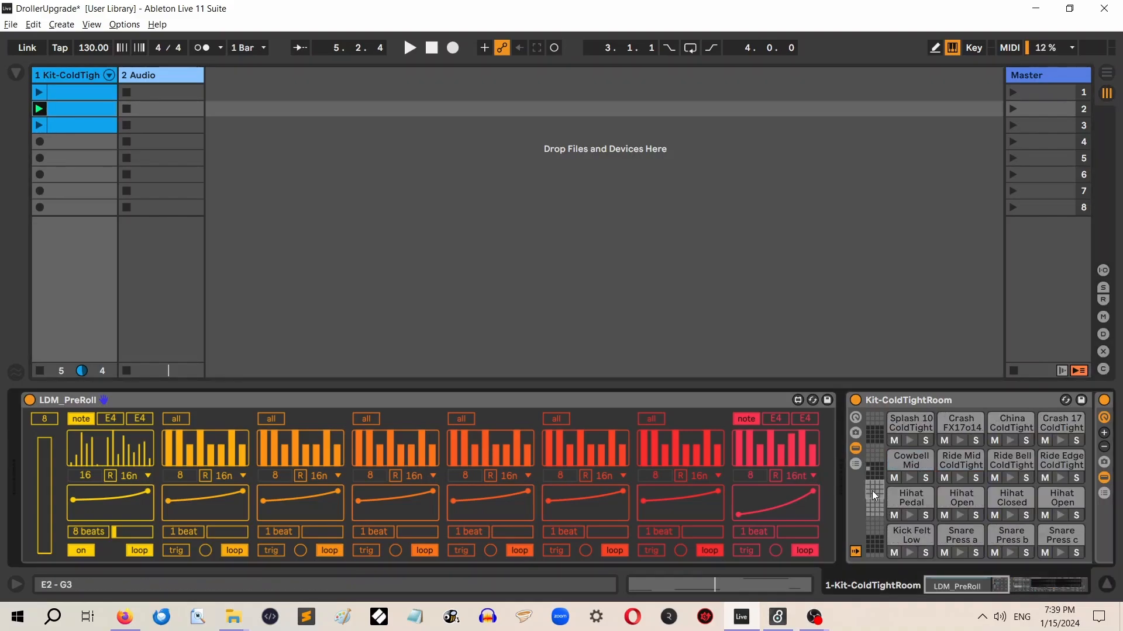
{"action": "left_click", "coordinate": [884, 514]}
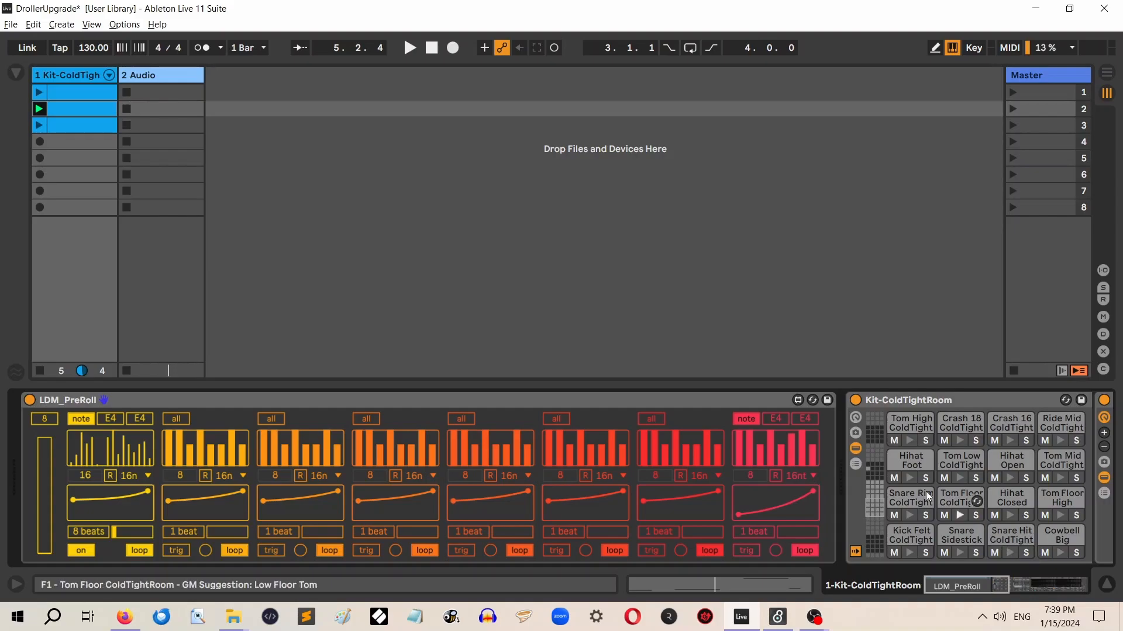
{"action": "left_click", "coordinate": [874, 474]}
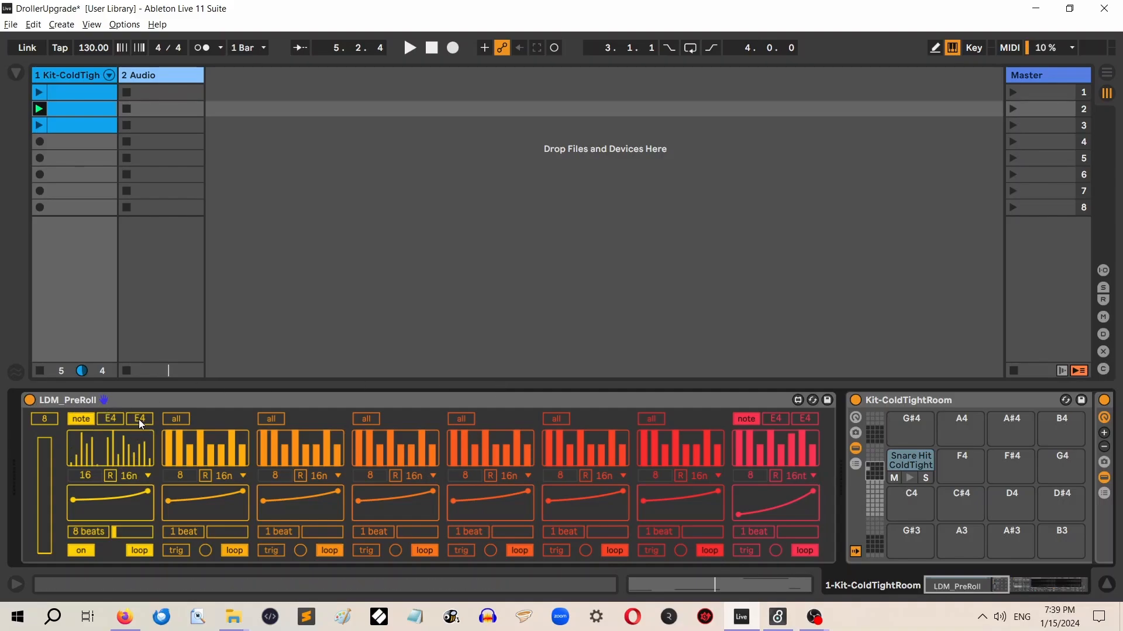
{"action": "left_click", "coordinate": [878, 508]}
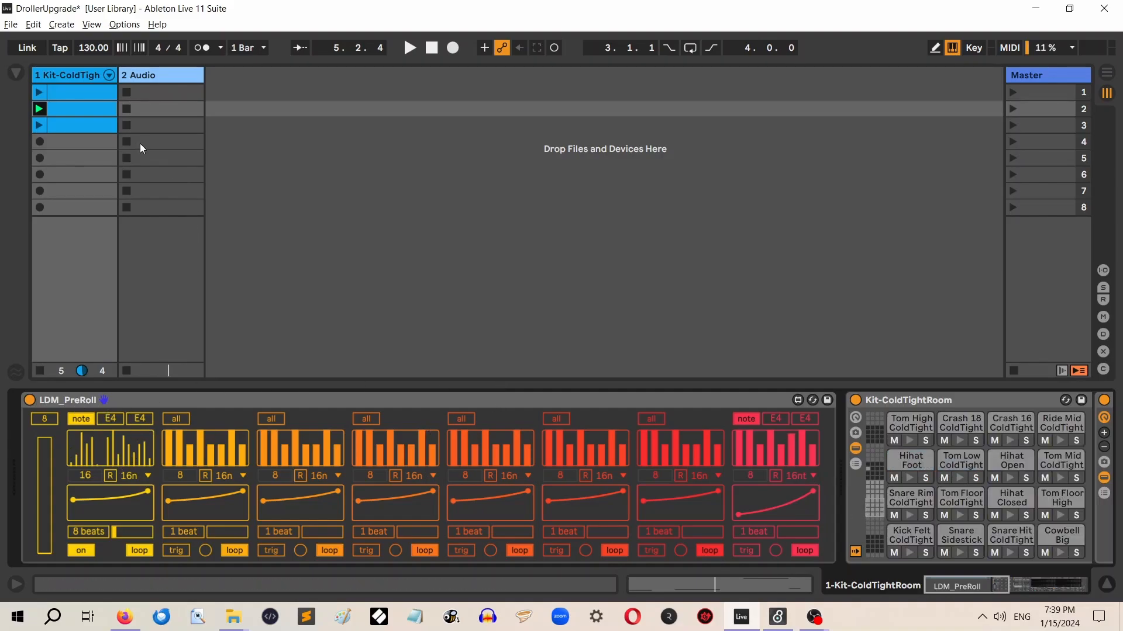
{"action": "double_click", "coordinate": [89, 107]}
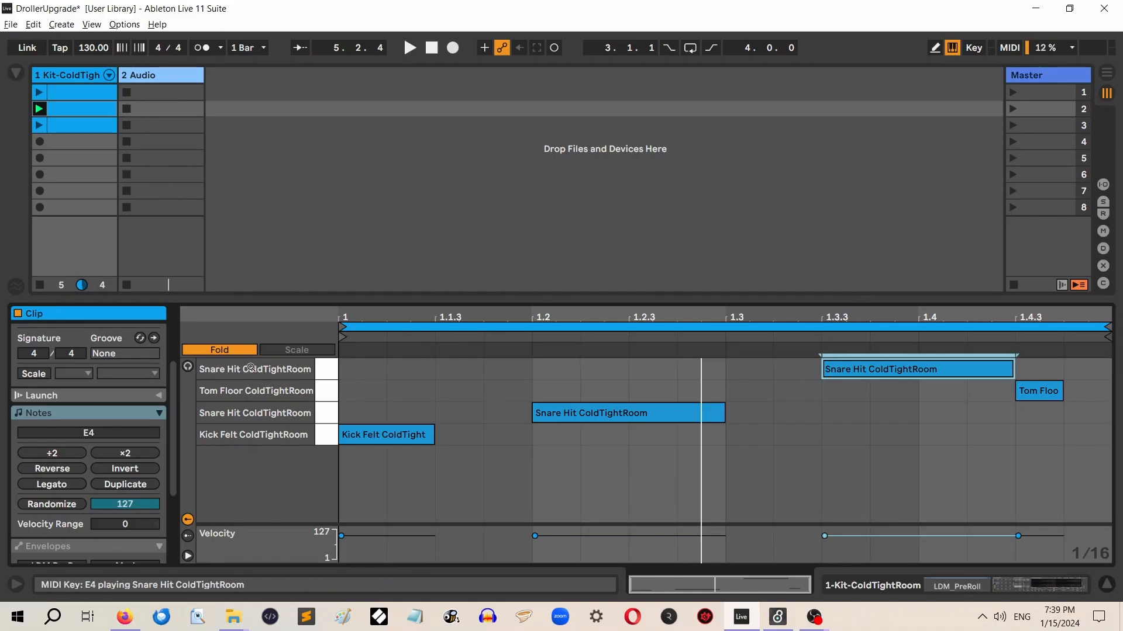
Switch the last lane from trig to on and launch the second clip
{"action": "left_click", "coordinate": [85, 73]}
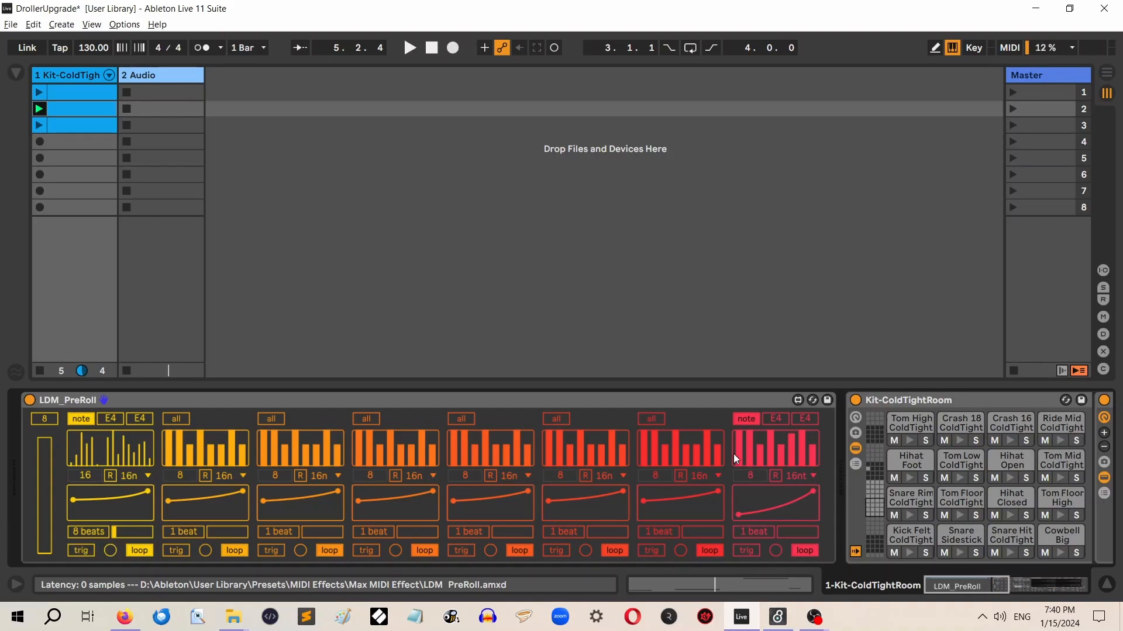
{"action": "left_click", "coordinate": [752, 552]}
{"action": "left_click", "coordinate": [40, 109]}
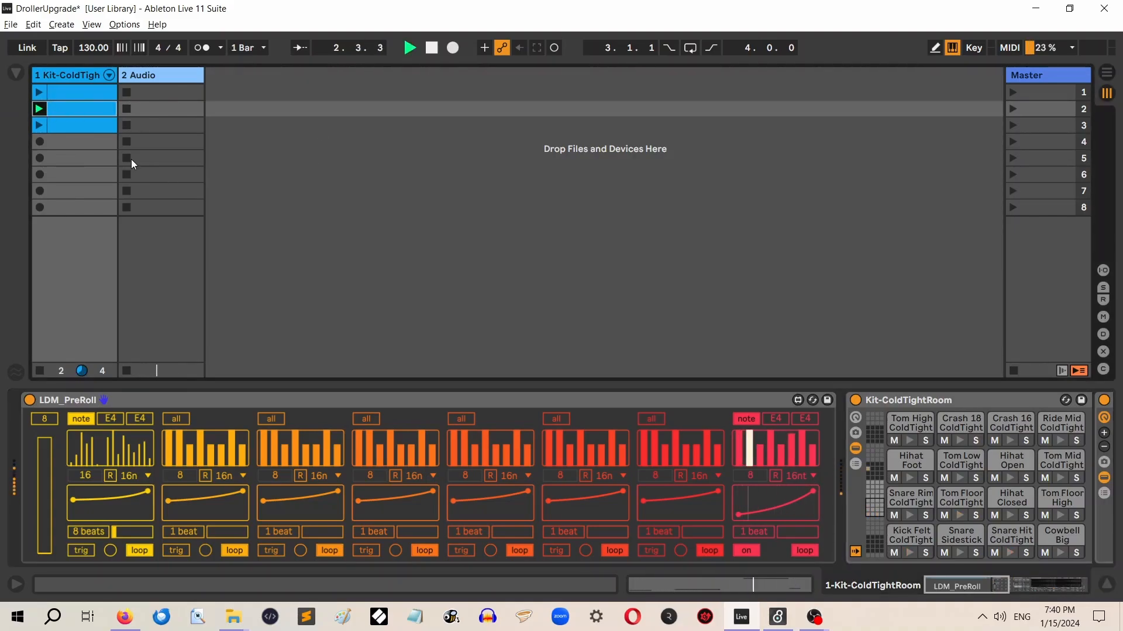
Try the E4 Snare Hit note shortened to end at 1.4.1 during playback, extend it back to 1.4.3 and stop
{"action": "double_click", "coordinate": [69, 109]}
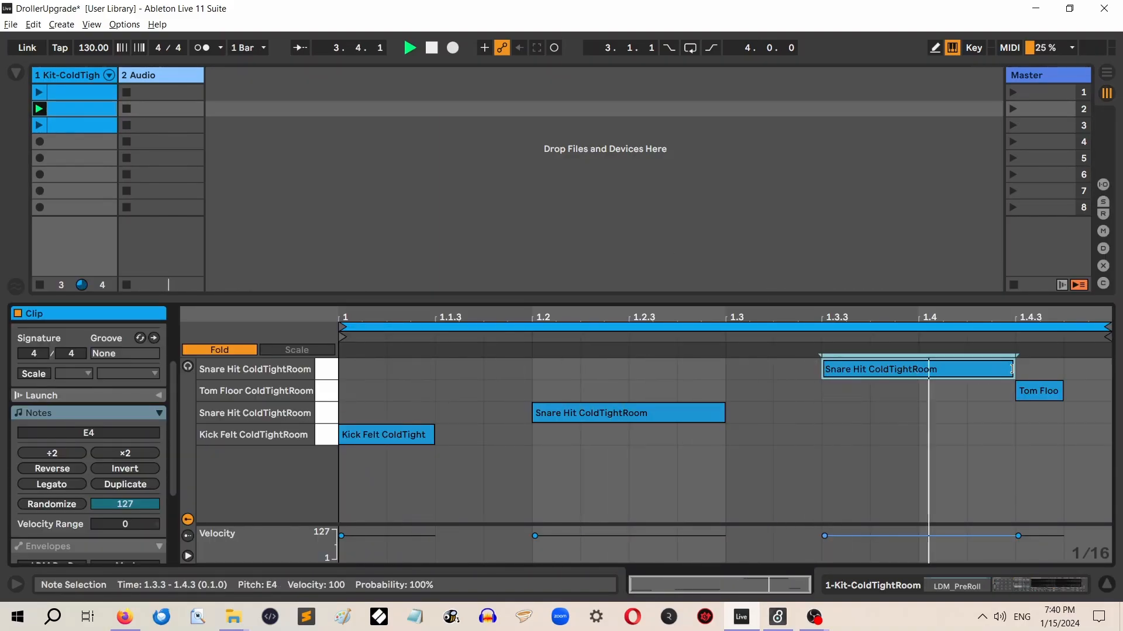
{"action": "left_click_drag", "start_coordinate": [1011, 369], "coordinate": [918, 370]}
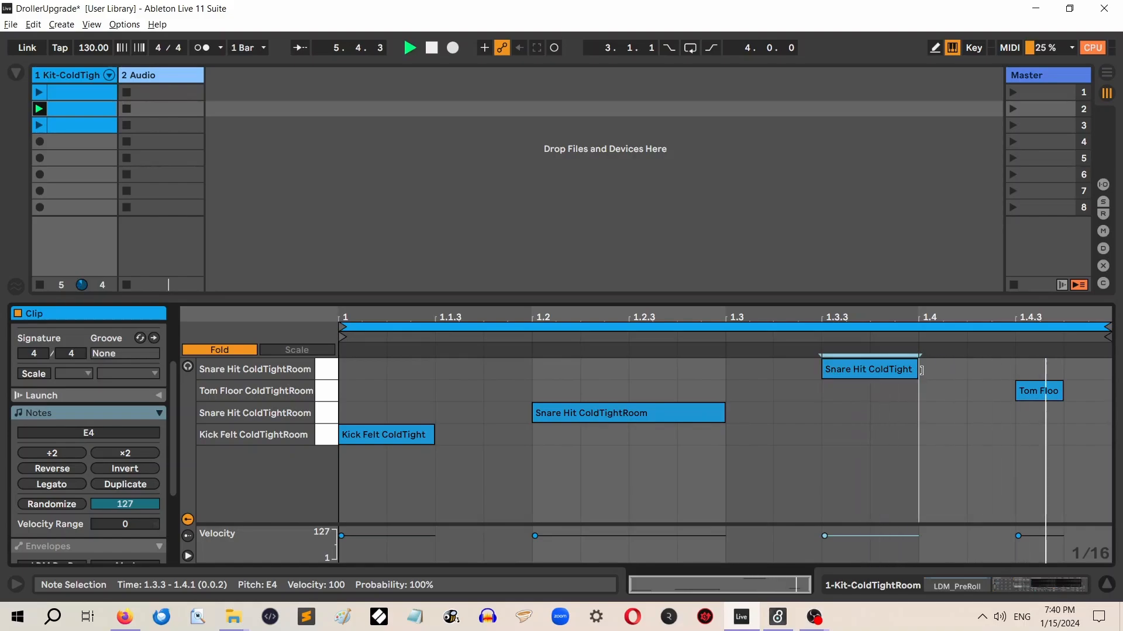
{"action": "left_click_drag", "start_coordinate": [922, 370], "coordinate": [1017, 370]}
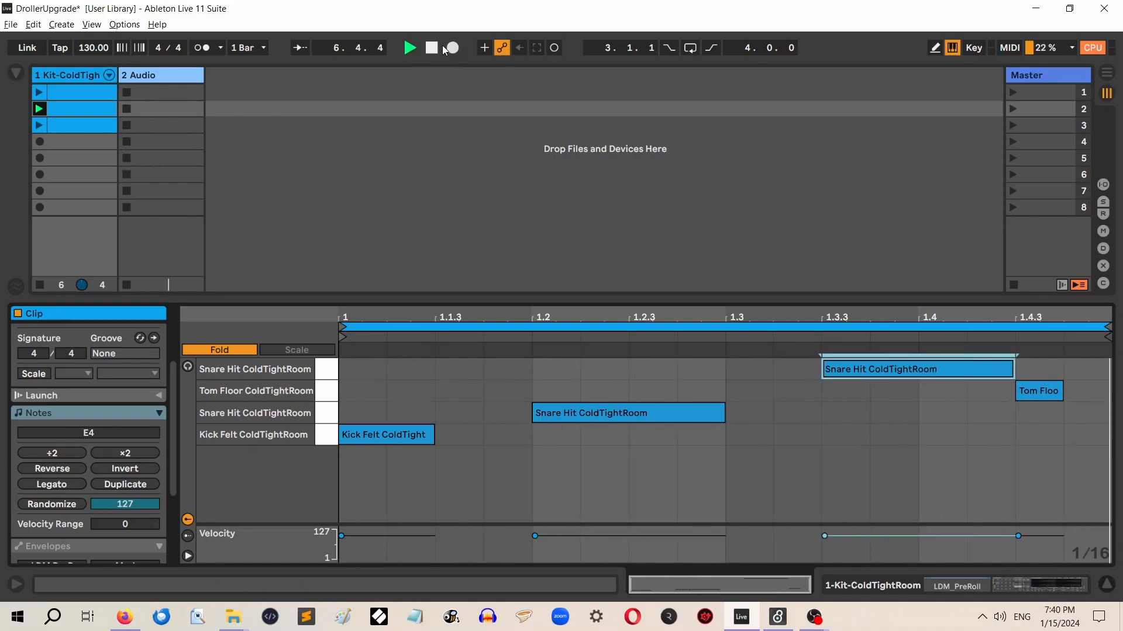
{"action": "left_click", "coordinate": [432, 48]}
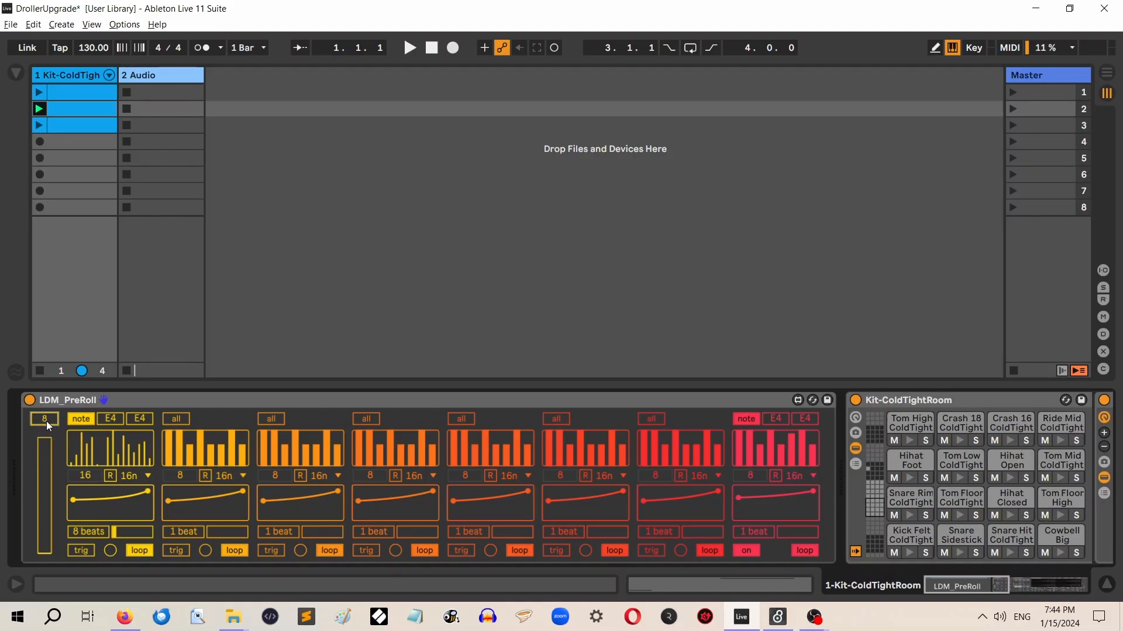
Raise the tall slider before the first lane to about a third of its range while auditioning the second clip
{"action": "left_click", "coordinate": [48, 550]}
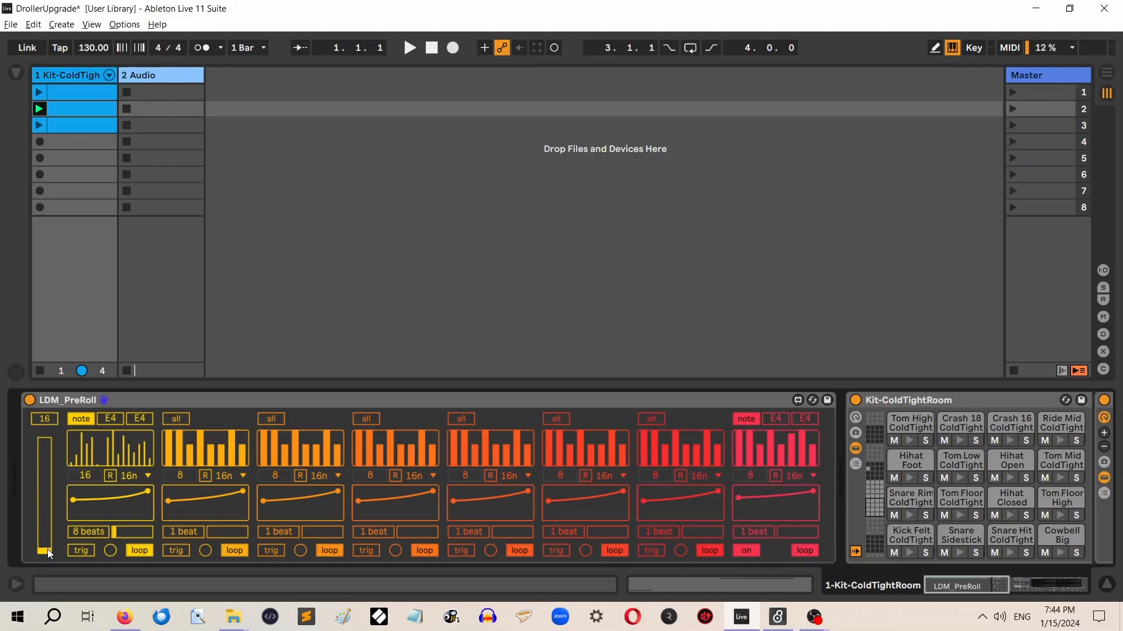
{"action": "left_click", "coordinate": [40, 108]}
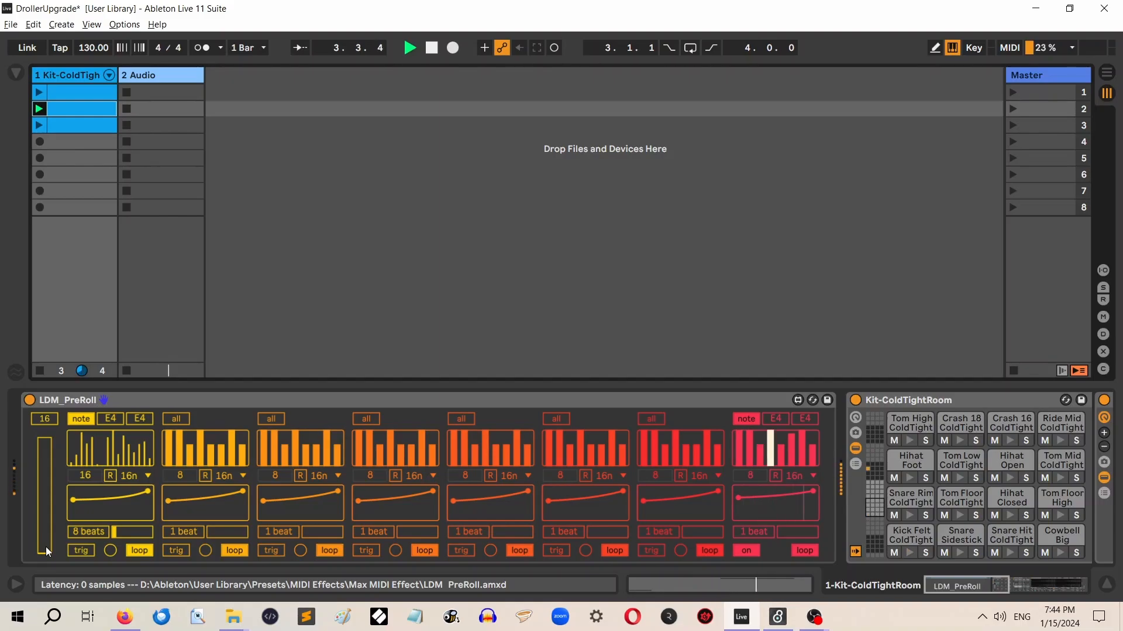
{"action": "left_click_drag", "start_coordinate": [47, 553], "coordinate": [51, 512]}
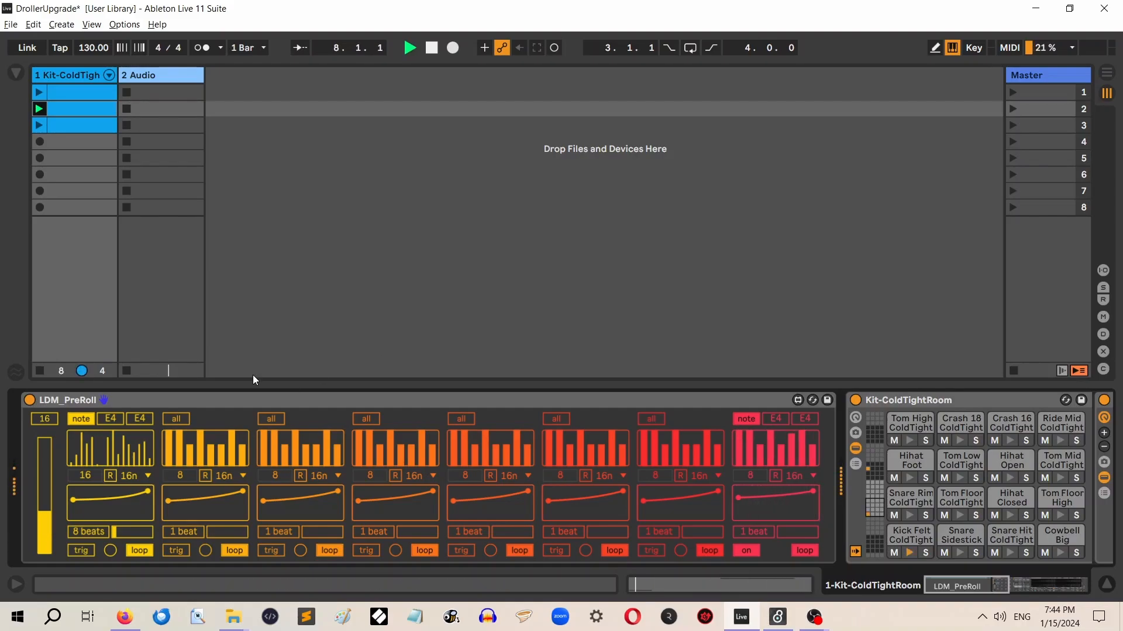
{"action": "left_click", "coordinate": [438, 49]}
Audition the second clip with the first lane set to on, and return the last and first lanes to trig
{"action": "left_click", "coordinate": [86, 555]}
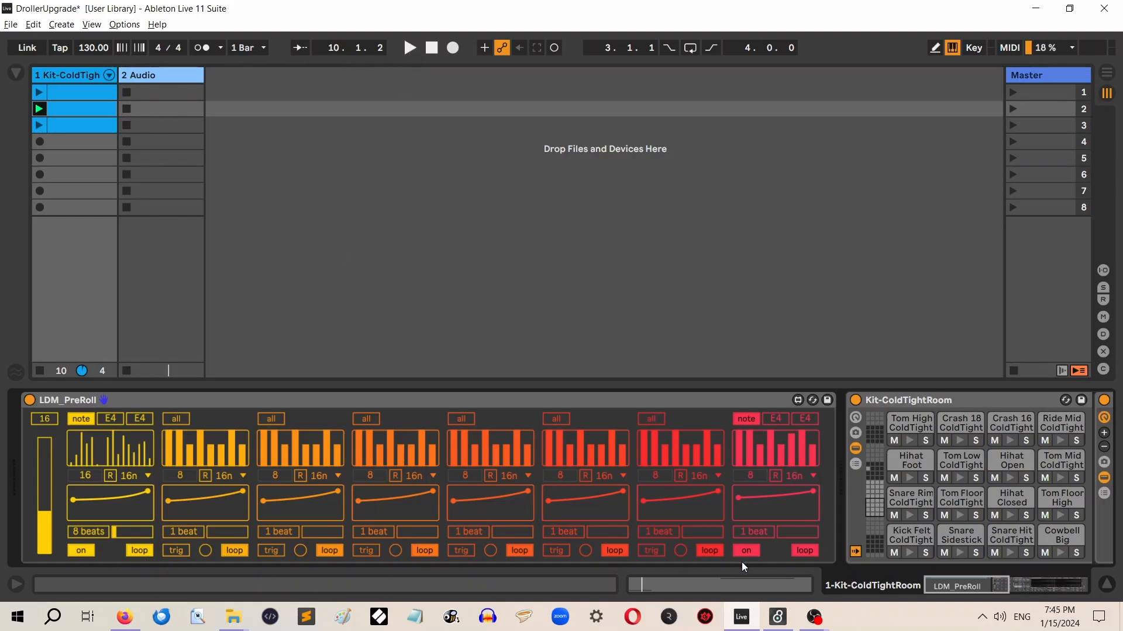
{"action": "left_click", "coordinate": [410, 48]}
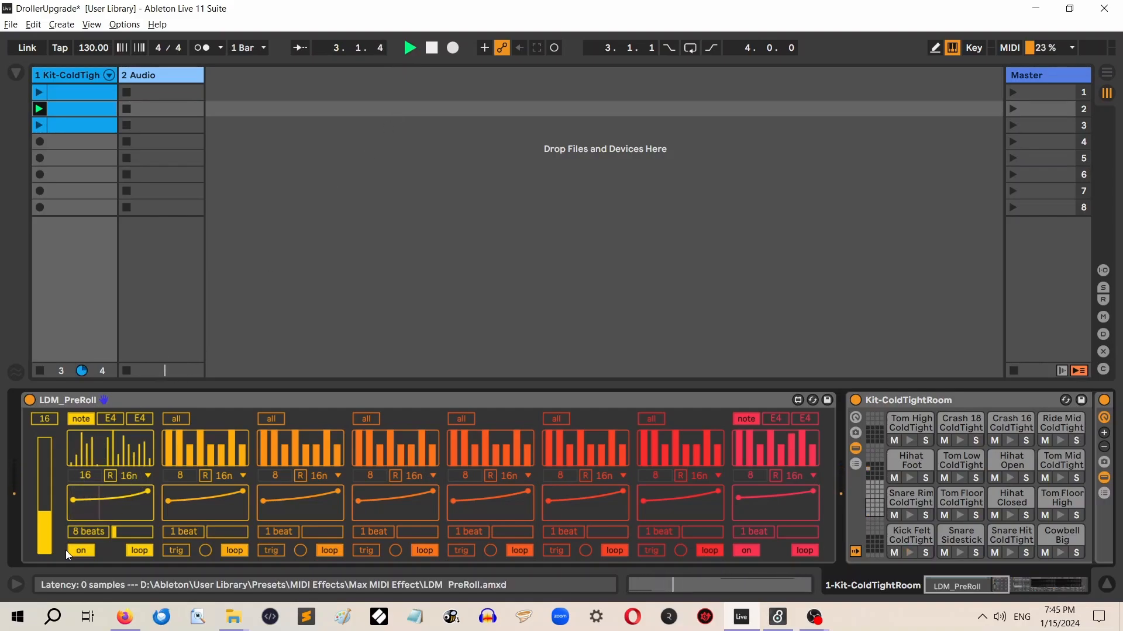
{"action": "left_click", "coordinate": [749, 552]}
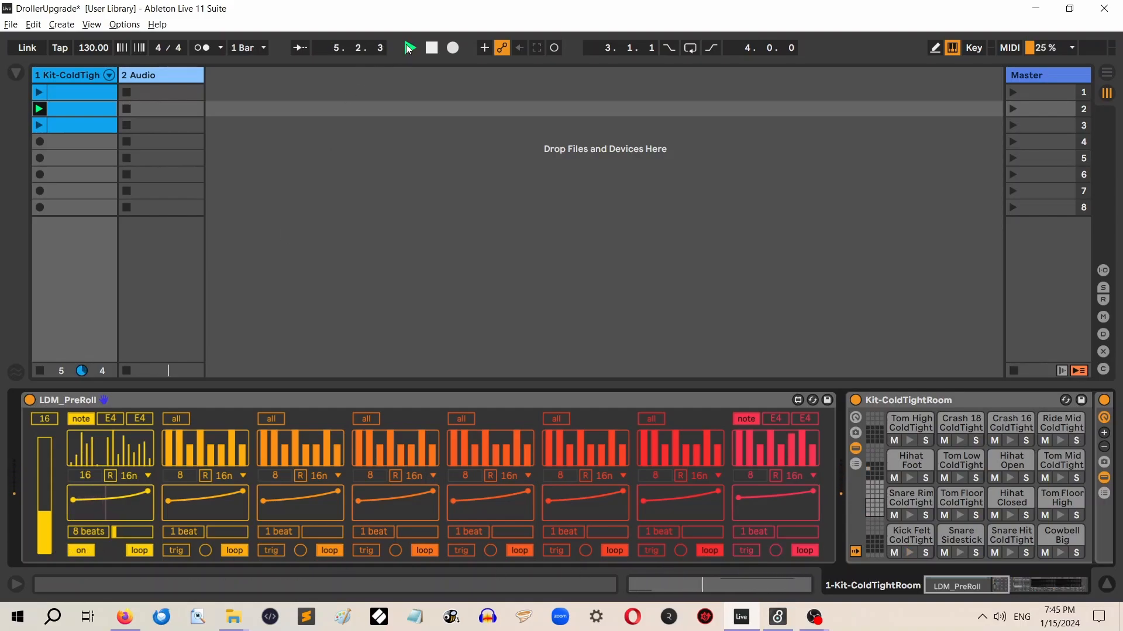
{"action": "left_click", "coordinate": [432, 49]}
{"action": "left_click", "coordinate": [79, 553]}
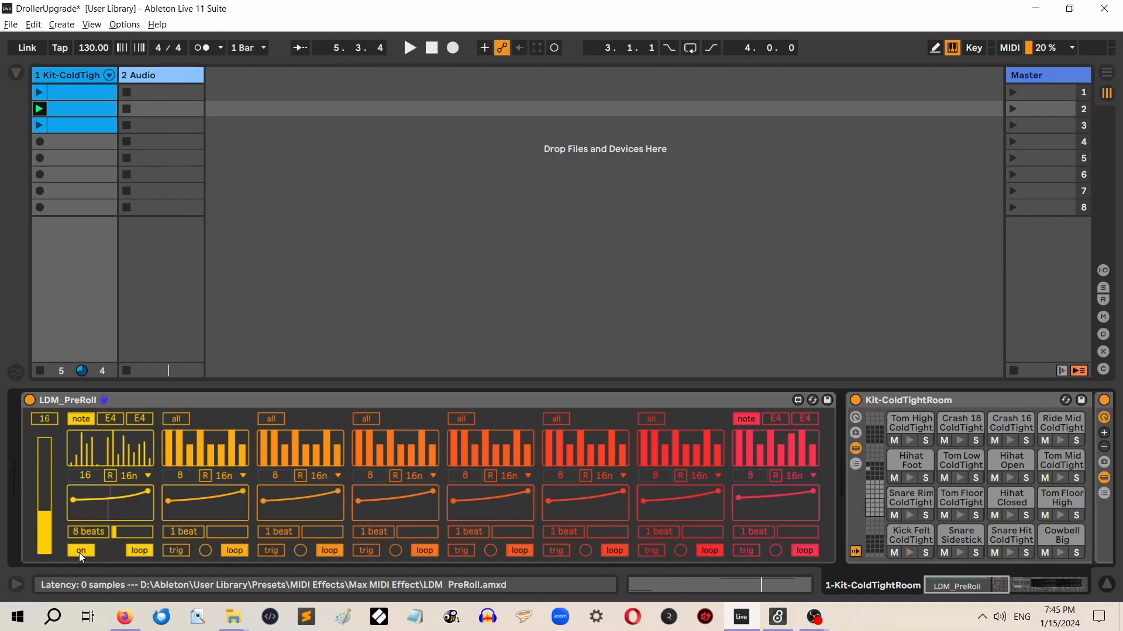
{"action": "left_click", "coordinate": [303, 402]}
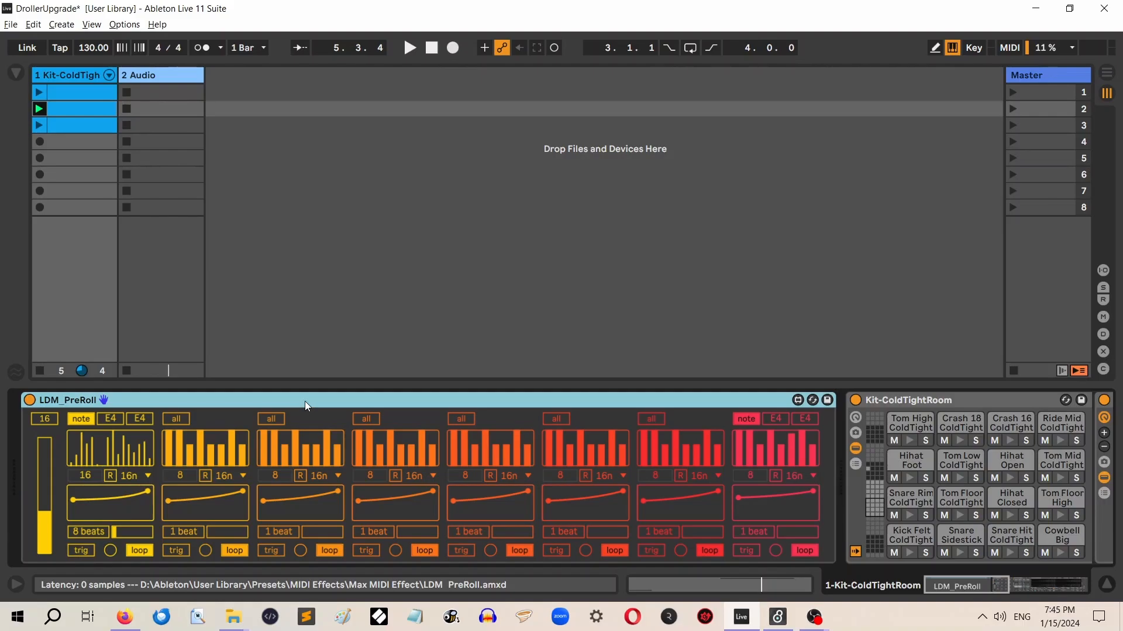